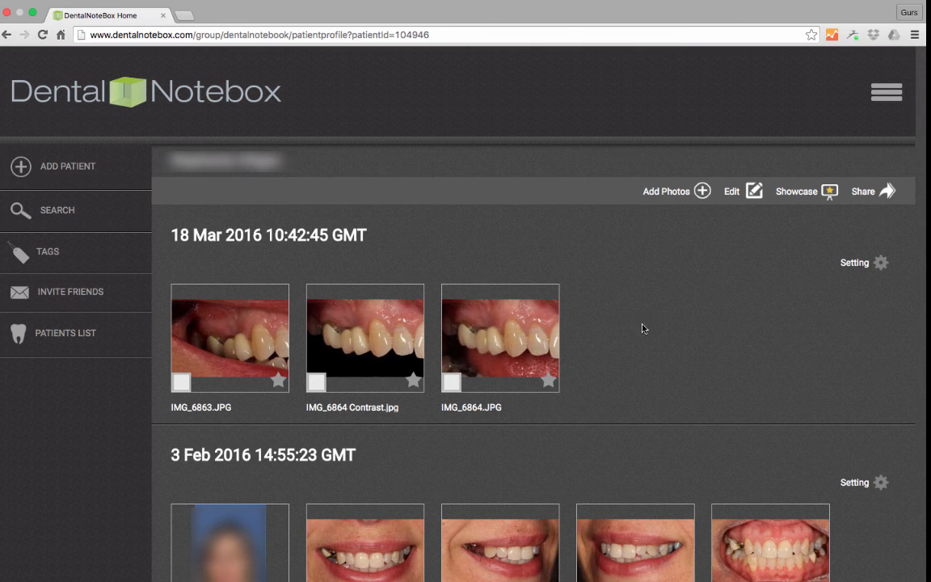
Compare the full-size photo IMG_6864.JPG with its IMG_6864 Contrast.jpg version in the 18 Mar 2016 set
{"action": "left_click", "coordinate": [557, 344]}
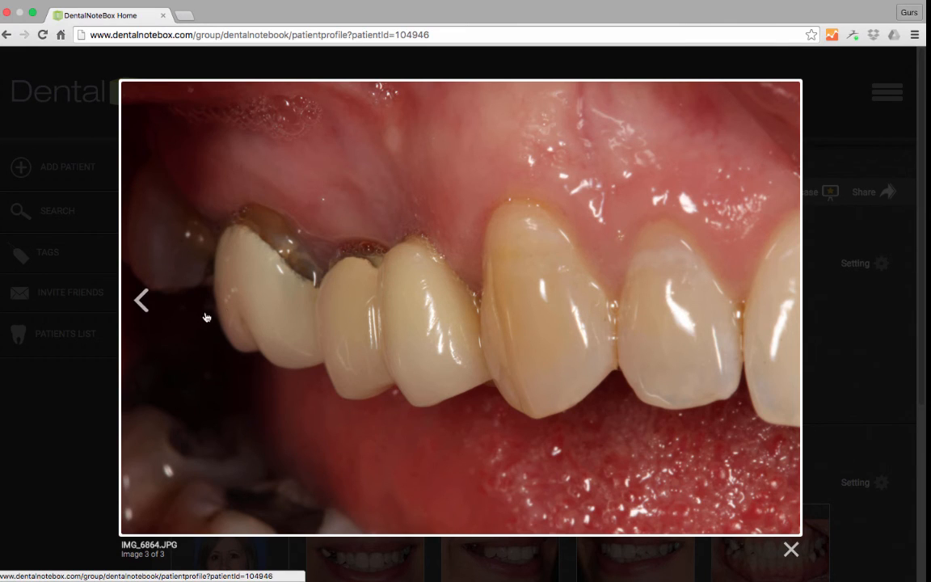
{"action": "left_click", "coordinate": [149, 304]}
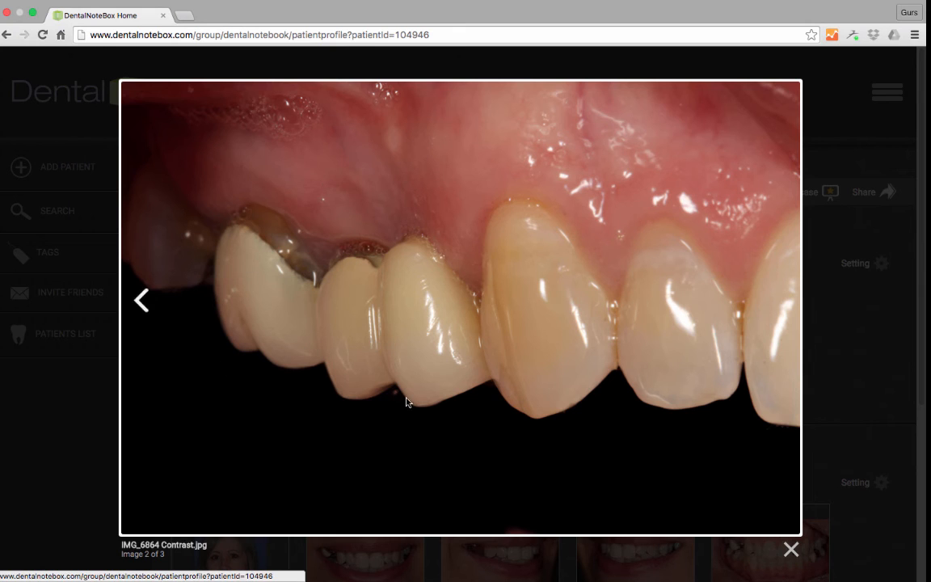
{"action": "left_click", "coordinate": [796, 303]}
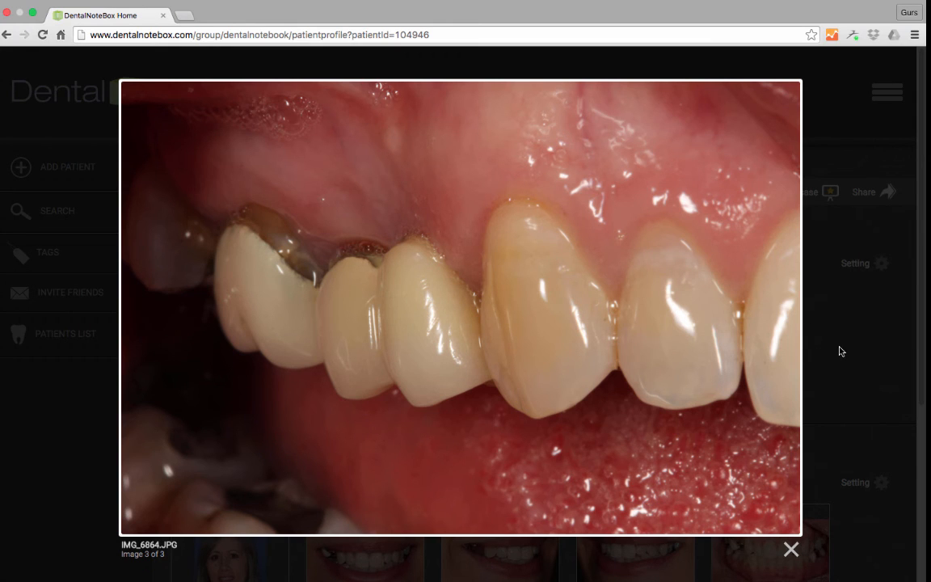
{"action": "left_click", "coordinate": [792, 550]}
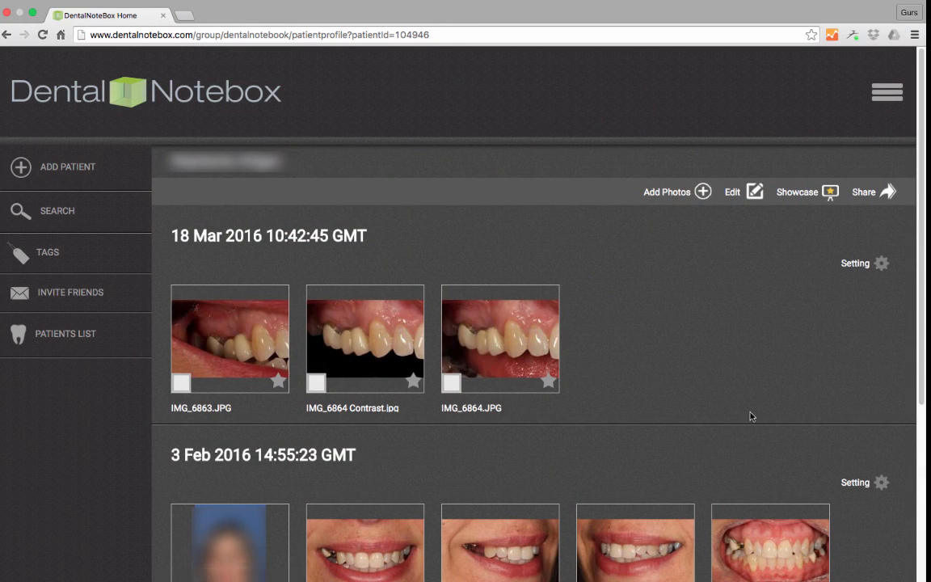
{"action": "scroll", "coordinate": [663, 284], "scroll_direction": "down", "scroll_amount": 1}
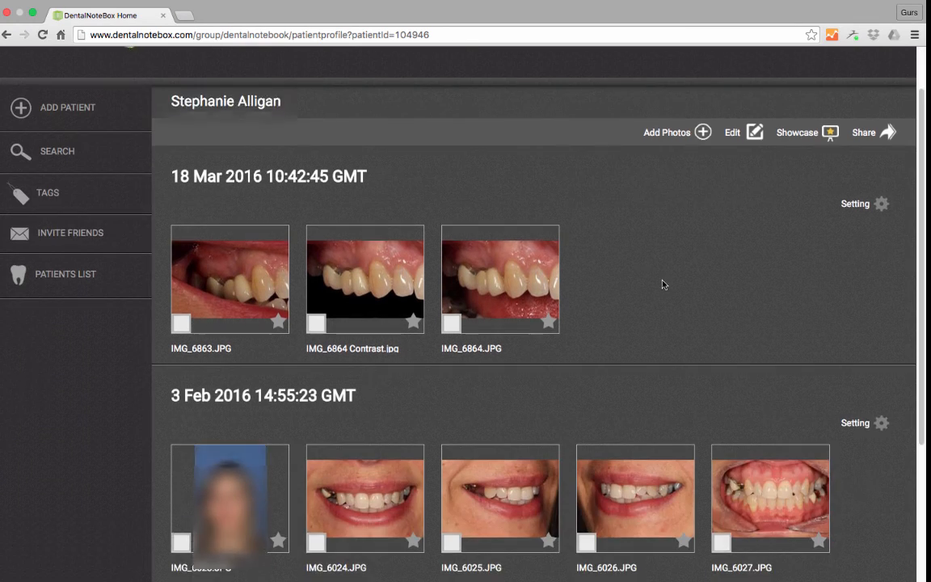
{"action": "scroll", "coordinate": [663, 284], "scroll_direction": "up", "scroll_amount": 1}
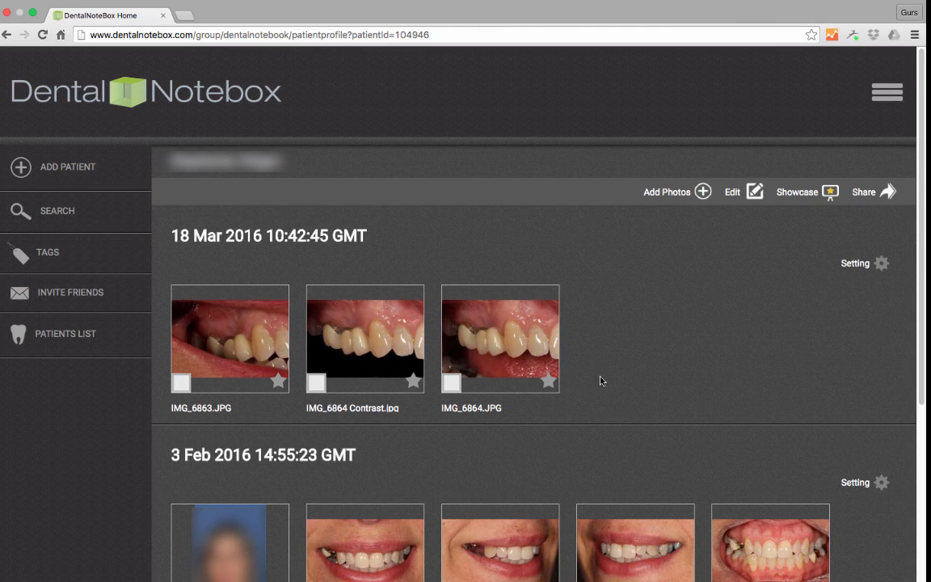
Select IMG_6864.JPG in the 18 Mar 2016 set and download it
{"action": "left_click", "coordinate": [453, 386]}
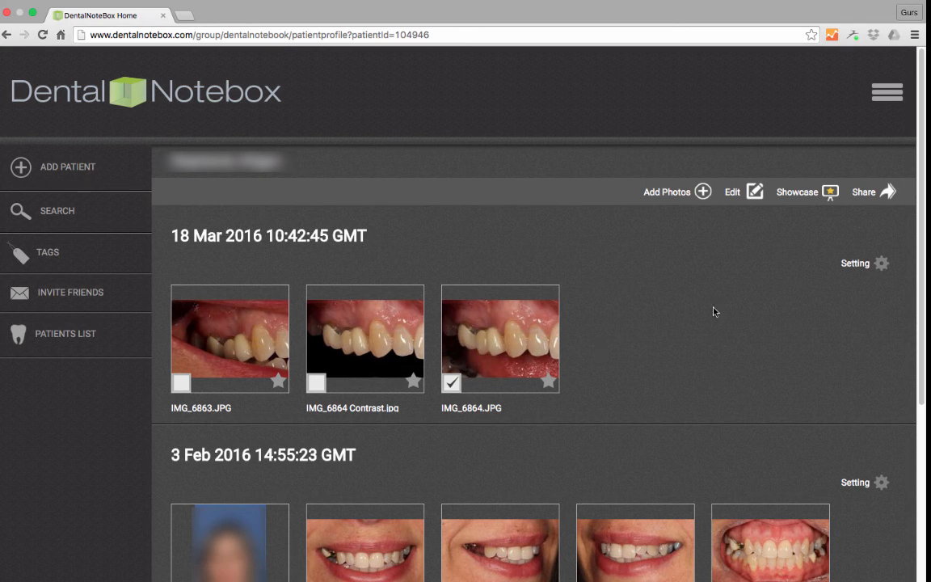
{"action": "left_click", "coordinate": [881, 263]}
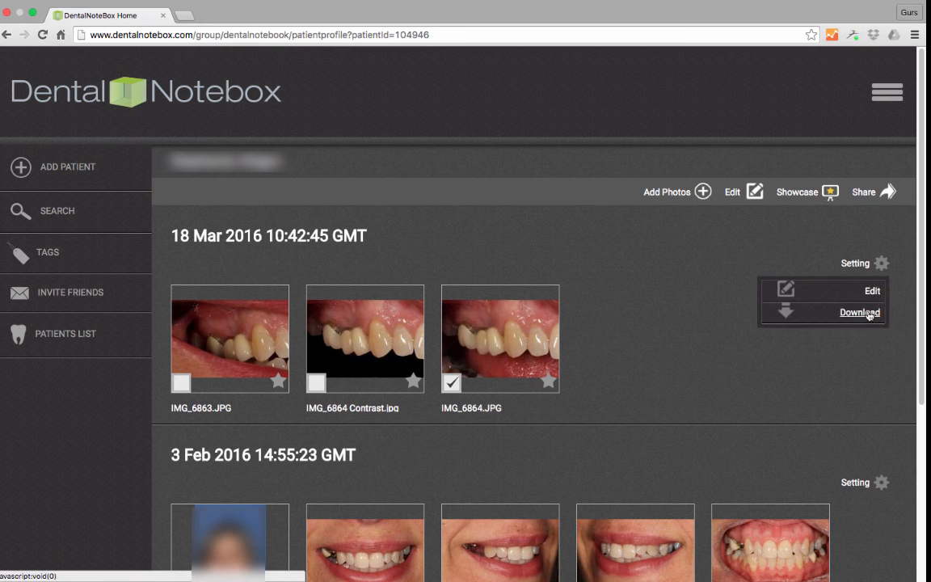
{"action": "left_click", "coordinate": [860, 313]}
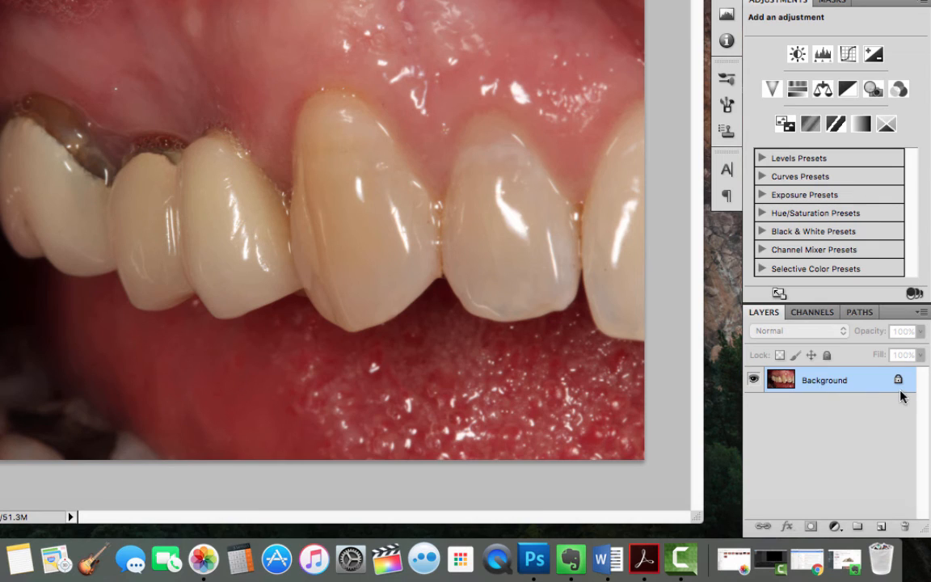
In Photoshop, convert the locked Background of IMG_6864.jpg into an editable layer named Layer 0
{"action": "double_click", "coordinate": [818, 382]}
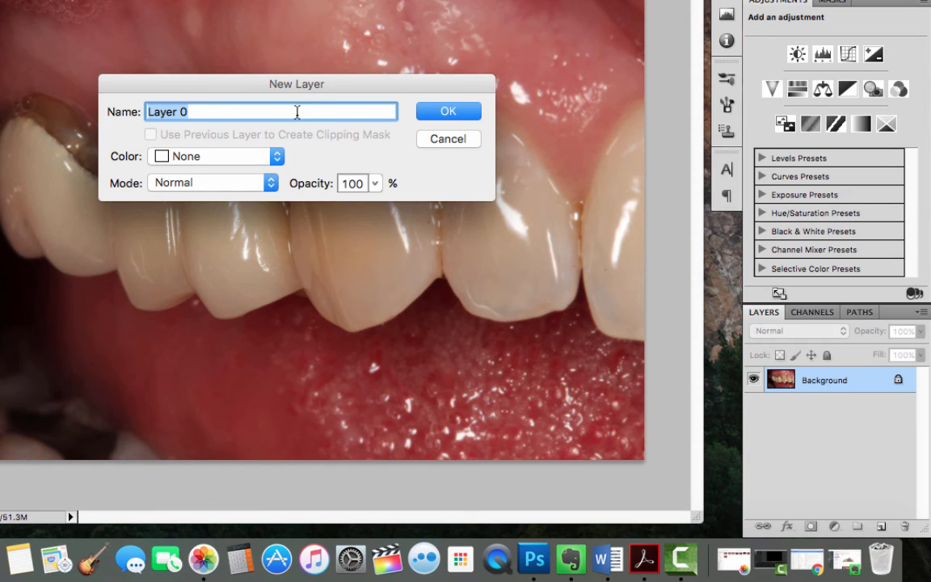
{"action": "left_click", "coordinate": [449, 112]}
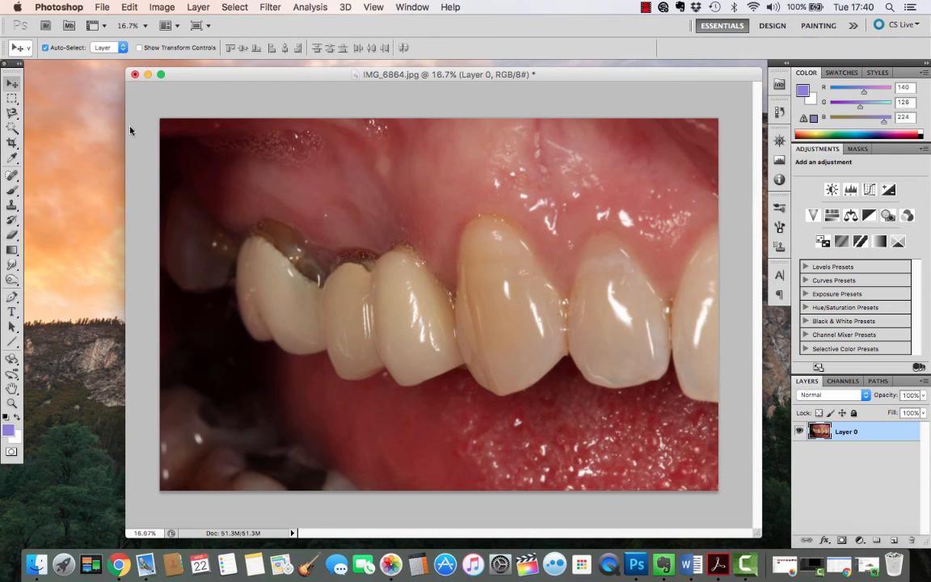
Select the teeth and upper gum with the Magic Wand at tolerance 40, and turn the selection into a Quick Mask
{"action": "left_click", "coordinate": [13, 127]}
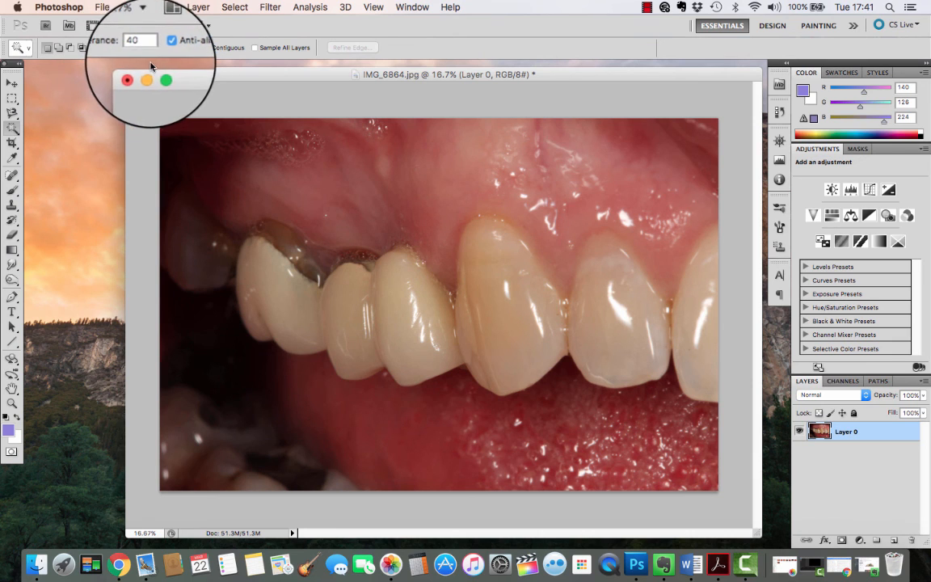
{"action": "left_click", "coordinate": [400, 321]}
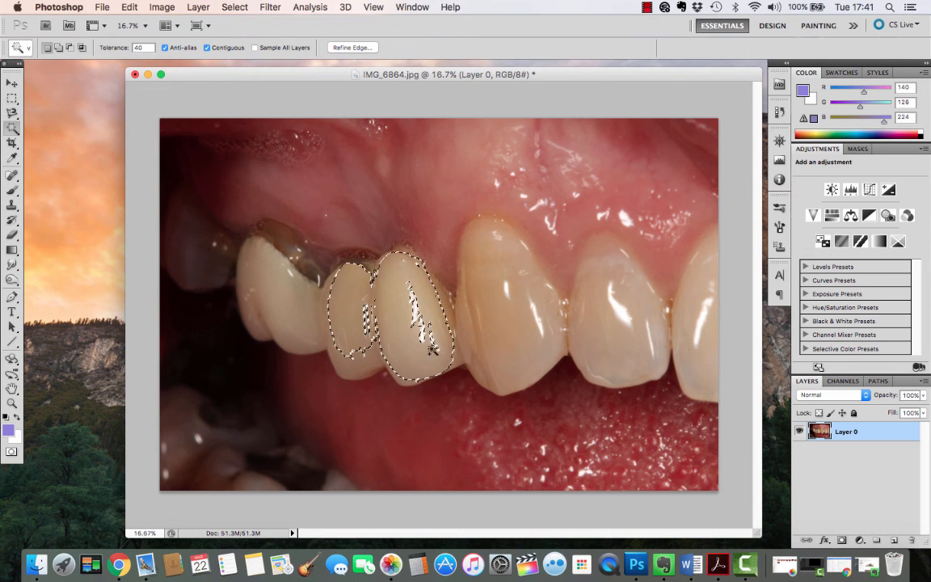
{"action": "key", "text": "shift"}
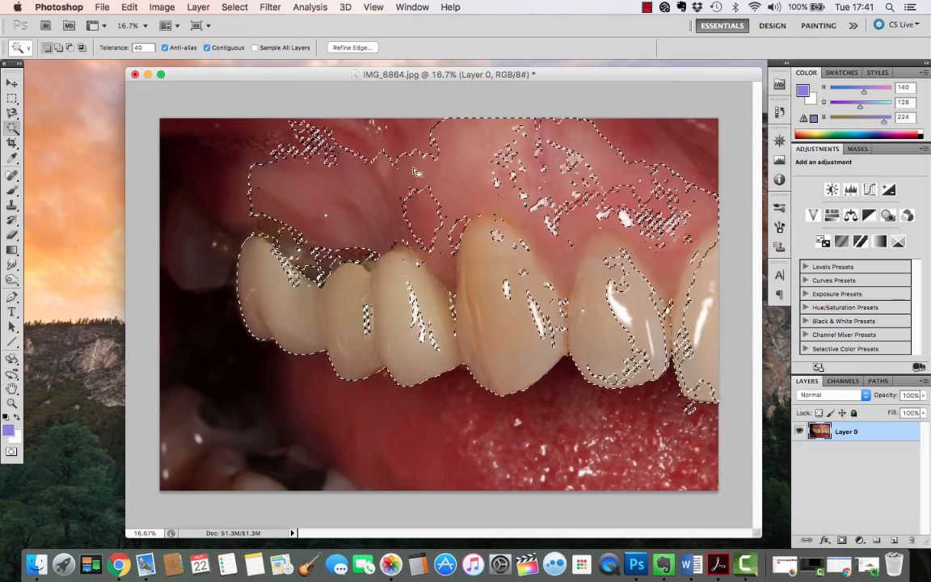
{"action": "left_click", "coordinate": [11, 456]}
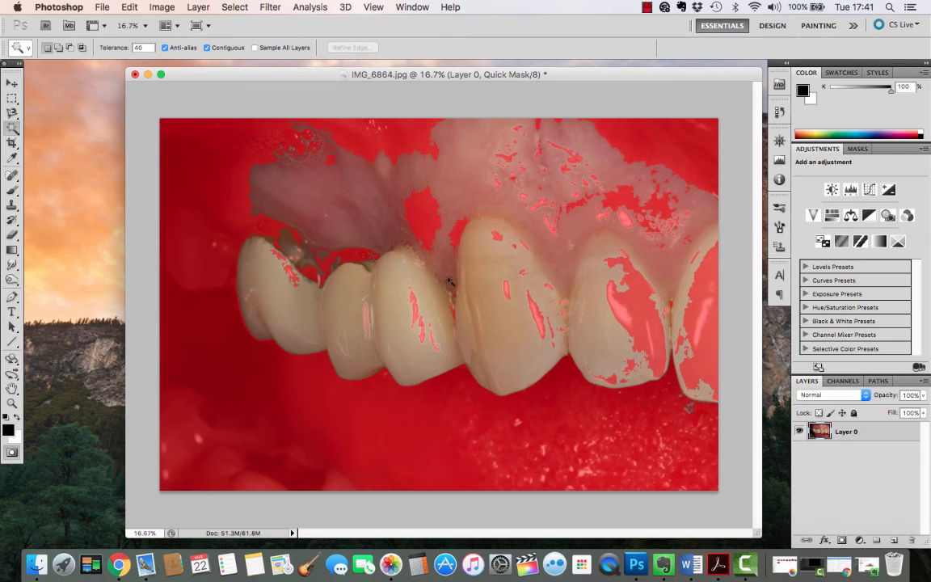
Paint a few sample mask strokes over the upper gum with the Brush enlarged to 125 px
{"action": "left_click", "coordinate": [12, 189]}
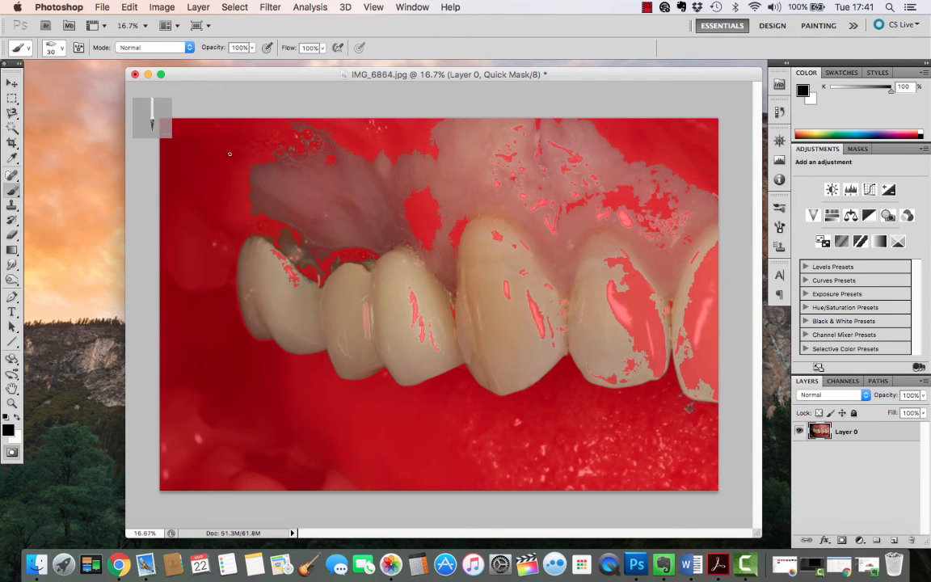
{"action": "key", "text": "bracketright"}
{"action": "key", "text": "bracketright"}
{"action": "key", "text": "bracketright"}
{"action": "key", "text": "bracketright"}
{"action": "mouse_move", "coordinate": [298, 188]}
{"action": "left_mouse_down"}
{"action": "mouse_move", "coordinate": [311, 224]}
{"action": "mouse_move", "coordinate": [351, 216]}
{"action": "mouse_move", "coordinate": [369, 240]}
{"action": "mouse_move", "coordinate": [433, 251]}
{"action": "left_mouse_up"}
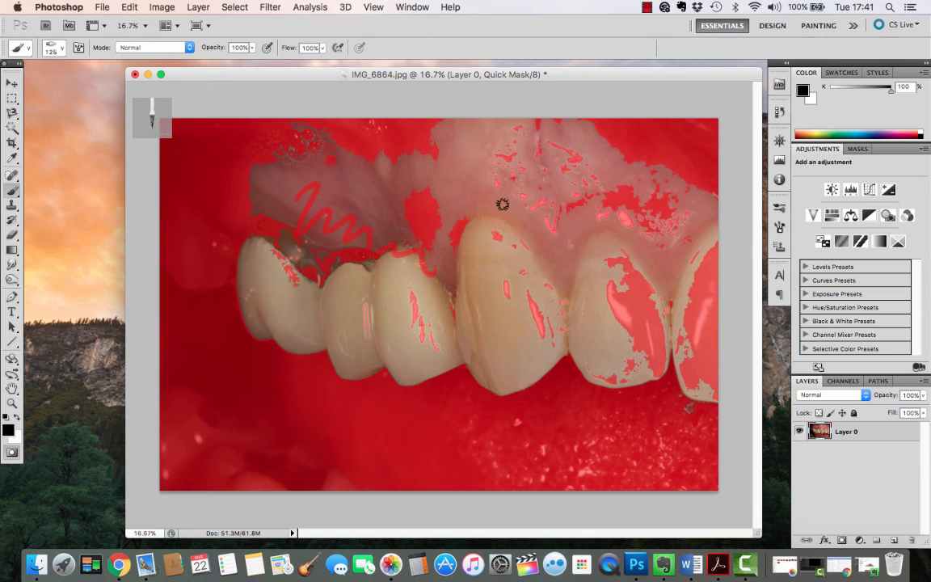
{"action": "mouse_move", "coordinate": [335, 188]}
{"action": "left_mouse_down"}
{"action": "mouse_move", "coordinate": [374, 178]}
{"action": "mouse_move", "coordinate": [398, 216]}
{"action": "mouse_move", "coordinate": [453, 260]}
{"action": "left_mouse_up"}
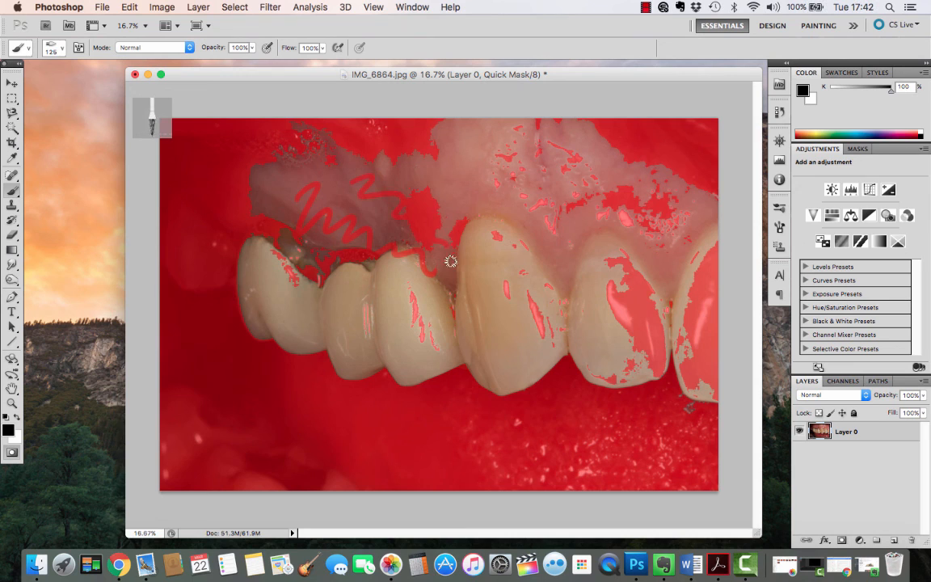
Erase the mask from the upper gum and teeth with the Eraser, starting at 400 px and enlarging it to 900 px
{"action": "left_click", "coordinate": [12, 233]}
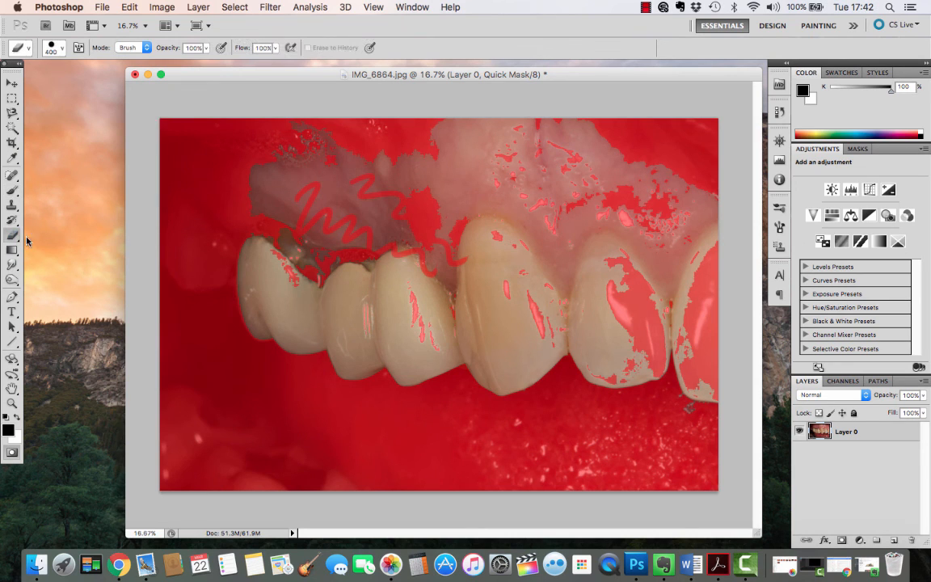
{"action": "mouse_move", "coordinate": [306, 253]}
{"action": "left_mouse_down"}
{"action": "mouse_move", "coordinate": [434, 212]}
{"action": "mouse_move", "coordinate": [360, 193]}
{"action": "mouse_move", "coordinate": [348, 250]}
{"action": "mouse_move", "coordinate": [421, 233]}
{"action": "left_mouse_up"}
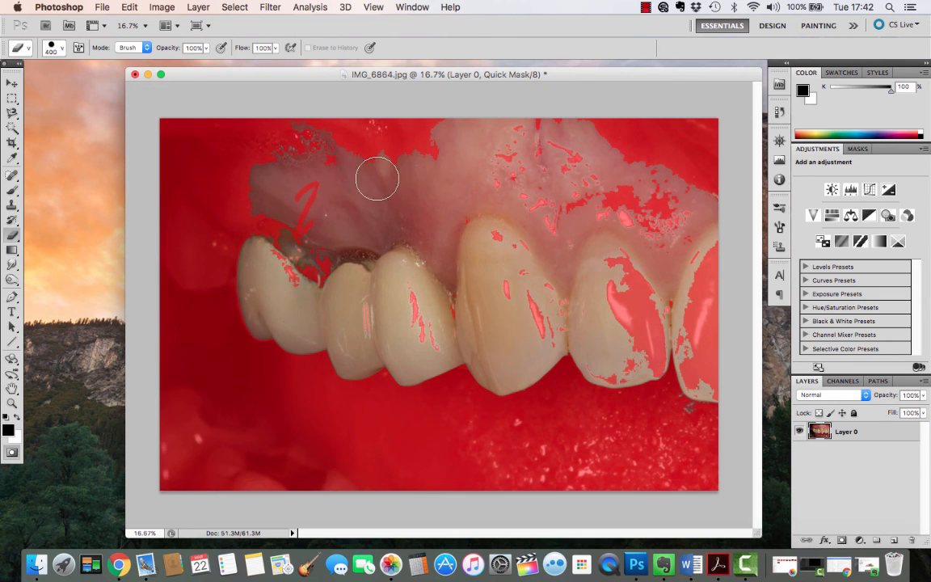
{"action": "mouse_move", "coordinate": [390, 179]}
{"action": "left_mouse_down"}
{"action": "mouse_move", "coordinate": [309, 135]}
{"action": "mouse_move", "coordinate": [354, 146]}
{"action": "left_mouse_up"}
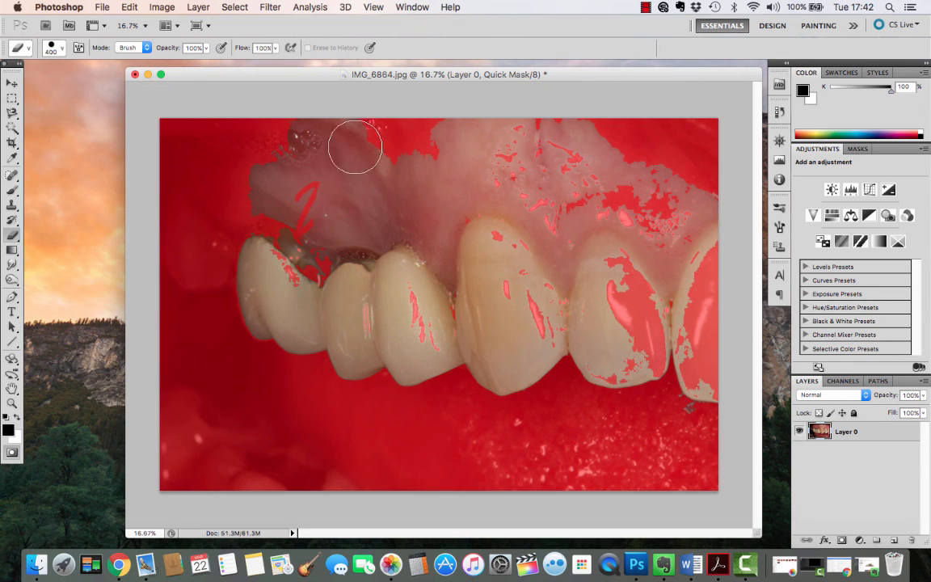
{"action": "key", "text": "bracketright"}
{"action": "key", "text": "bracketright"}
{"action": "key", "text": "bracketright"}
{"action": "key", "text": "bracketright"}
{"action": "key", "text": "bracketright"}
{"action": "mouse_move", "coordinate": [353, 182]}
{"action": "left_mouse_down"}
{"action": "mouse_move", "coordinate": [413, 134]}
{"action": "mouse_move", "coordinate": [688, 141]}
{"action": "mouse_move", "coordinate": [694, 179]}
{"action": "mouse_move", "coordinate": [682, 217]}
{"action": "mouse_move", "coordinate": [574, 196]}
{"action": "mouse_move", "coordinate": [535, 207]}
{"action": "mouse_move", "coordinate": [538, 228]}
{"action": "mouse_move", "coordinate": [508, 256]}
{"action": "mouse_move", "coordinate": [525, 302]}
{"action": "mouse_move", "coordinate": [440, 309]}
{"action": "mouse_move", "coordinate": [312, 253]}
{"action": "mouse_move", "coordinate": [249, 150]}
{"action": "mouse_move", "coordinate": [195, 209]}
{"action": "mouse_move", "coordinate": [197, 226]}
{"action": "mouse_move", "coordinate": [614, 301]}
{"action": "mouse_move", "coordinate": [590, 287]}
{"action": "mouse_move", "coordinate": [642, 267]}
{"action": "mouse_move", "coordinate": [630, 321]}
{"action": "left_mouse_up"}
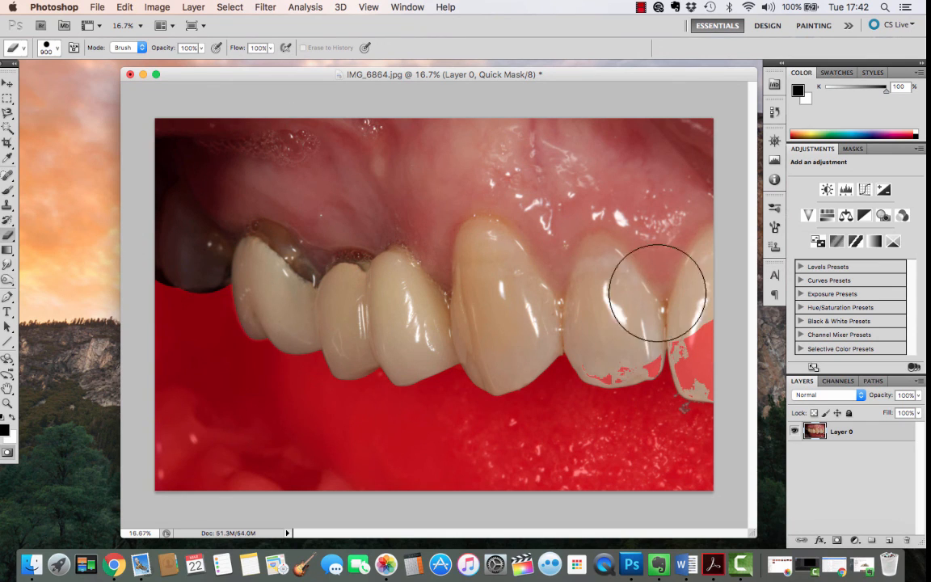
Reduce the Eraser to 300 px and erase the mask from the lower parts of the two frontmost teeth
{"action": "key", "text": "bracketleft"}
{"action": "key", "text": "bracketleft"}
{"action": "key", "text": "bracketleft"}
{"action": "key", "text": "bracketleft"}
{"action": "key", "text": "bracketleft"}
{"action": "key", "text": "bracketleft"}
{"action": "key", "text": "bracketleft"}
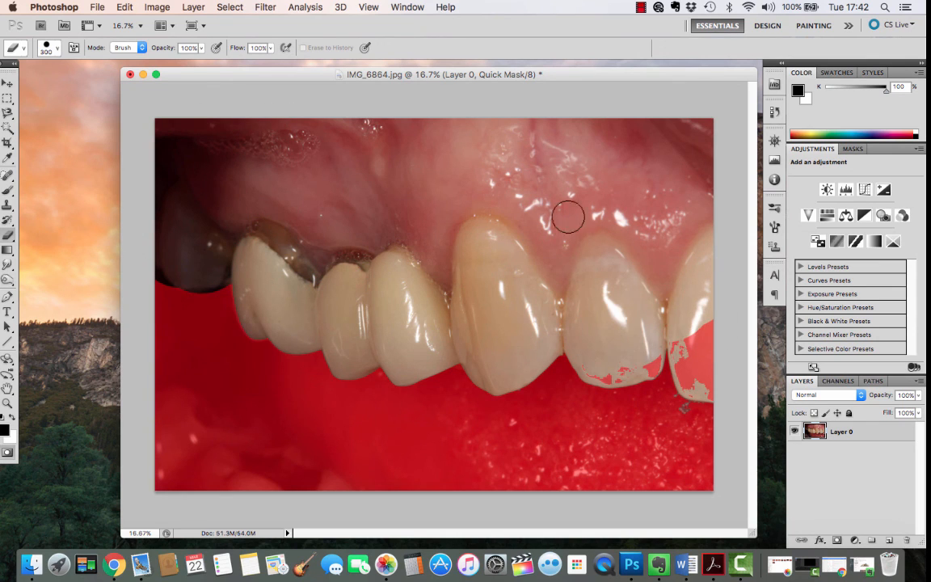
{"action": "mouse_move", "coordinate": [618, 361]}
{"action": "left_mouse_down"}
{"action": "mouse_move", "coordinate": [591, 361]}
{"action": "mouse_move", "coordinate": [615, 375]}
{"action": "mouse_move", "coordinate": [706, 335]}
{"action": "mouse_move", "coordinate": [686, 357]}
{"action": "mouse_move", "coordinate": [709, 382]}
{"action": "mouse_move", "coordinate": [693, 384]}
{"action": "mouse_move", "coordinate": [687, 343]}
{"action": "left_mouse_up"}
Erase the leftover mask specks along the edges of the two frontmost teeth with a 250 px Eraser
{"action": "key", "text": "z"}
{"action": "left_click_drag", "start_coordinate": [563, 323], "coordinate": [586, 323]}
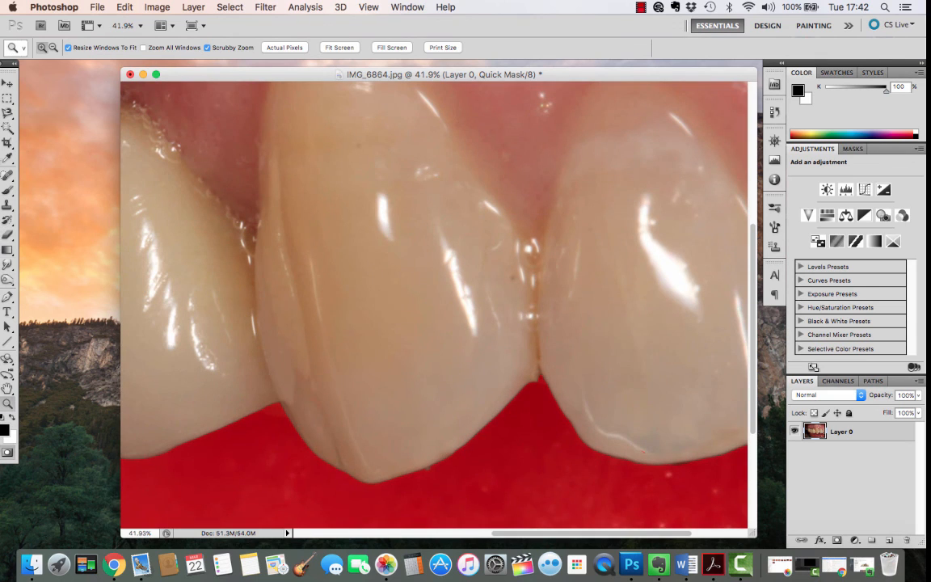
{"action": "key", "text": "v"}
{"action": "scroll", "coordinate": [706, 535], "scroll_direction": "right", "scroll_amount": 5}
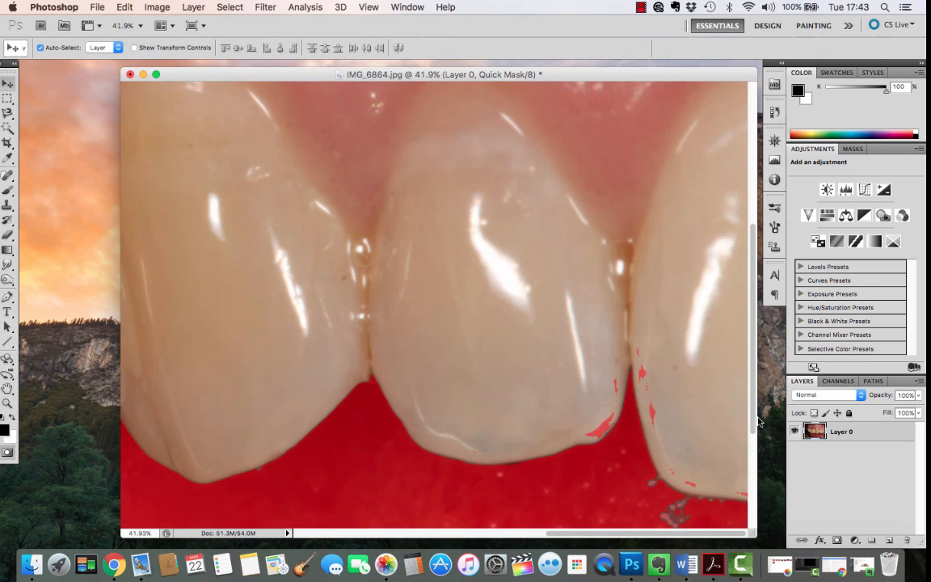
{"action": "scroll", "coordinate": [706, 535], "scroll_direction": "down", "scroll_amount": 3}
{"action": "key", "text": "b"}
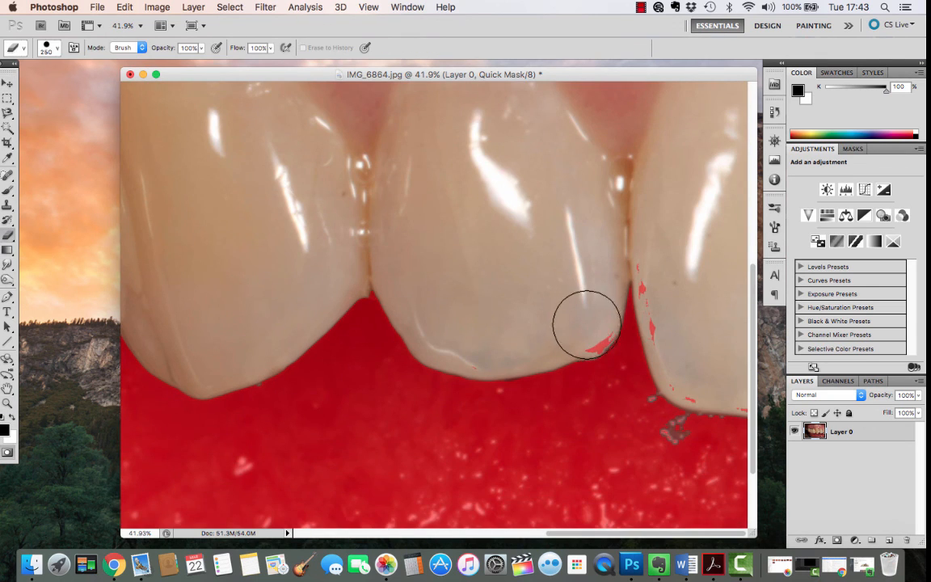
{"action": "key", "text": "Return"}
{"action": "key", "text": "Tab"}
{"action": "key", "text": "Return"}
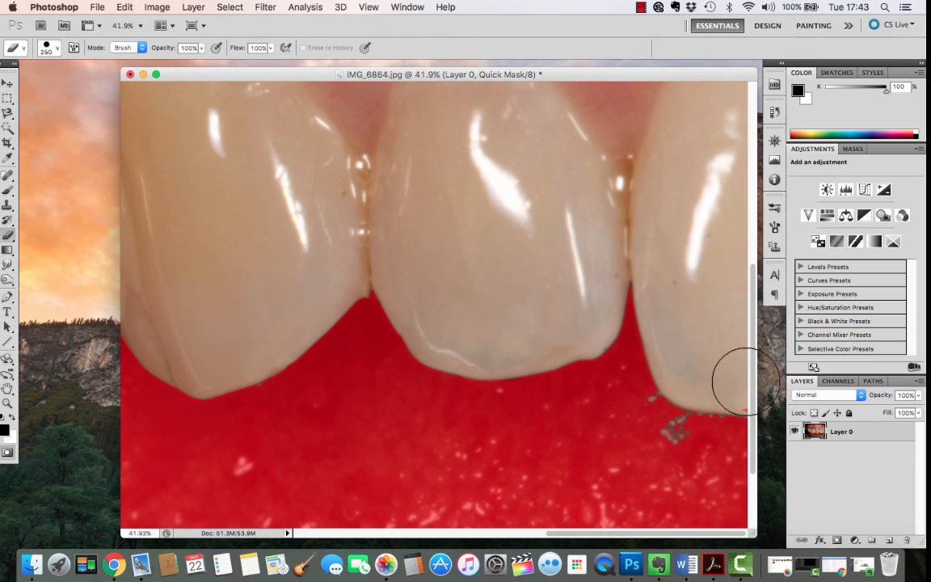
Paint mask over the unmasked specks below the frontmost tooth with a hard round 125 px brush
{"action": "key", "text": "b"}
{"action": "left_click", "coordinate": [47, 50]}
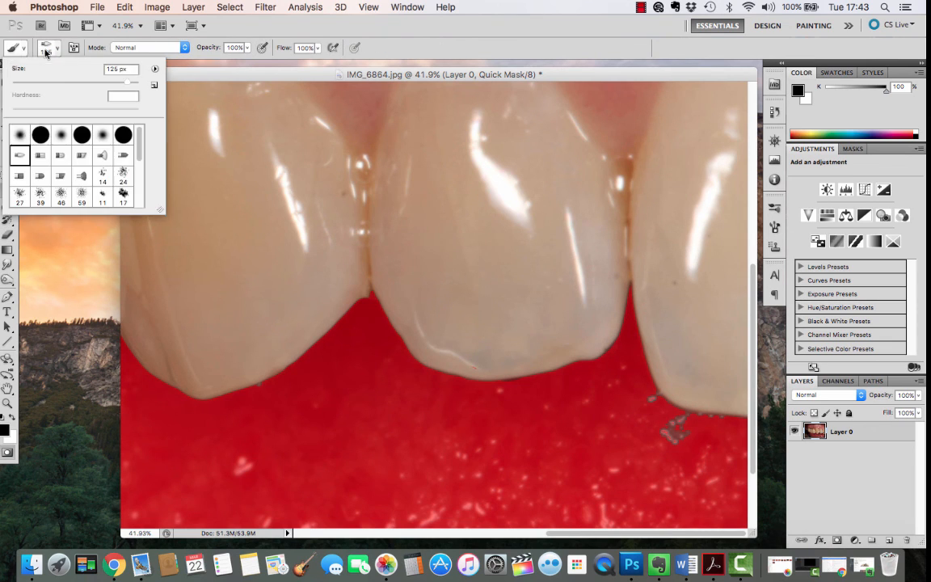
{"action": "left_click", "coordinate": [41, 135]}
{"action": "left_click_drag", "start_coordinate": [659, 426], "coordinate": [691, 428]}
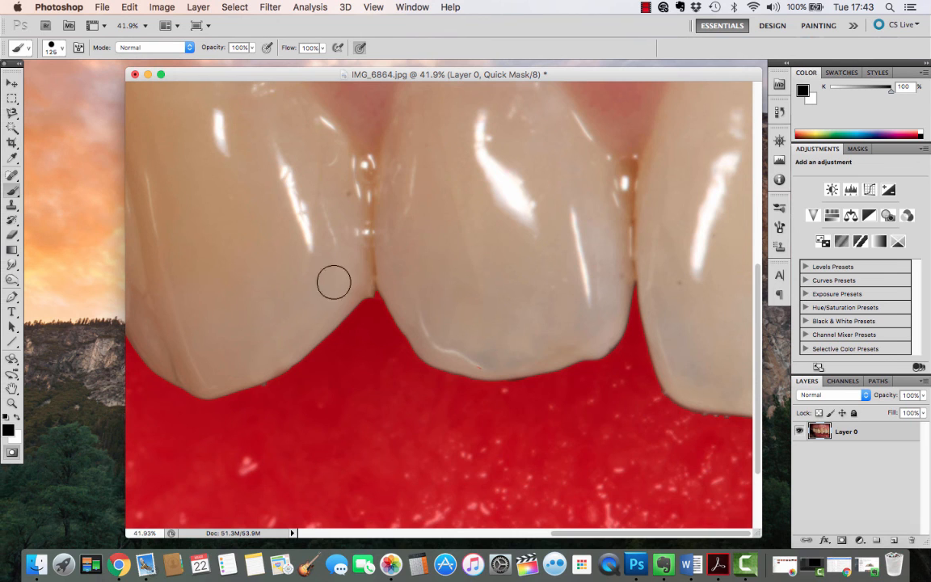
Paint mask along the lower edge of the dark rearmost tooth with a 125 px brush at 77% hardness
{"action": "left_click", "coordinate": [12, 404]}
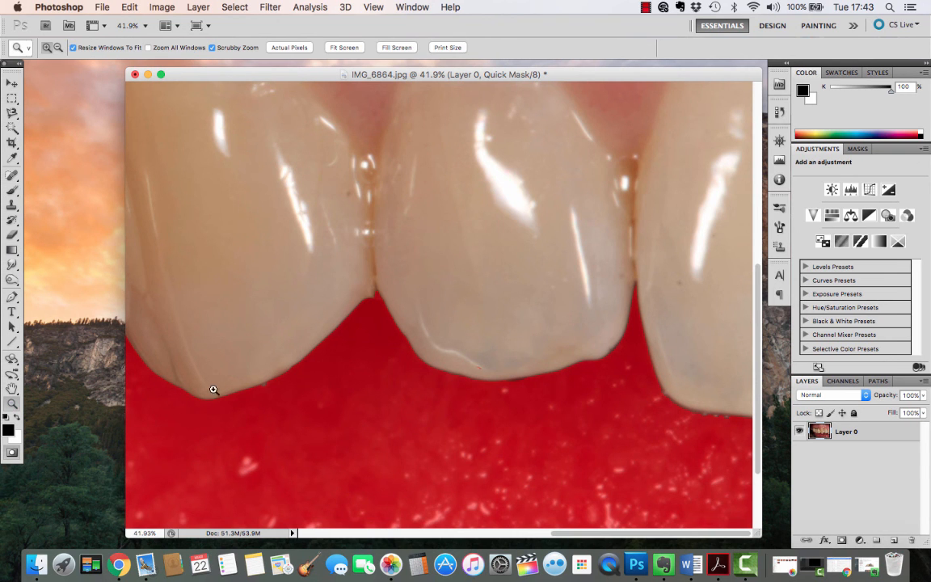
{"action": "mouse_move", "coordinate": [356, 377]}
{"action": "left_mouse_down"}
{"action": "mouse_move", "coordinate": [303, 382]}
{"action": "mouse_move", "coordinate": [343, 386]}
{"action": "left_mouse_up"}
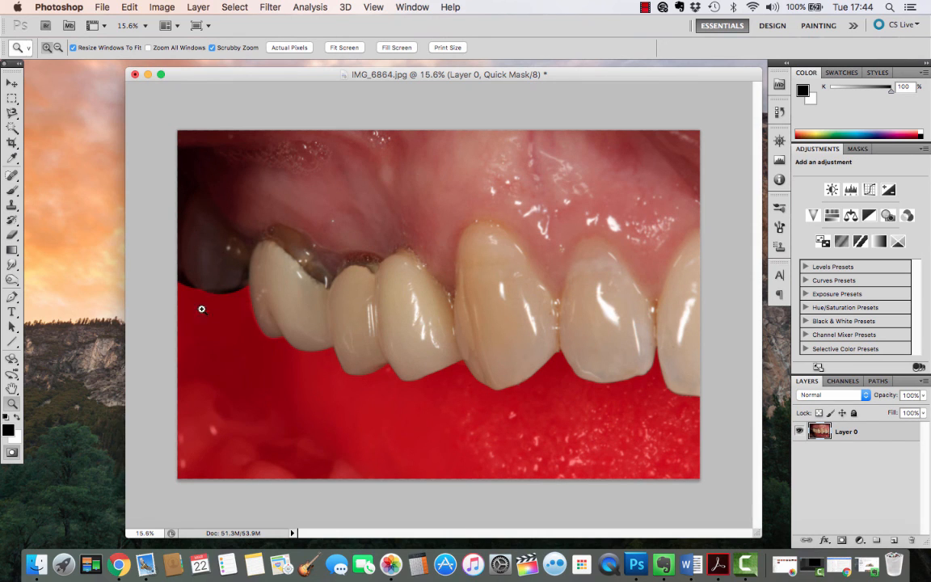
{"action": "left_click_drag", "start_coordinate": [221, 266], "coordinate": [284, 273]}
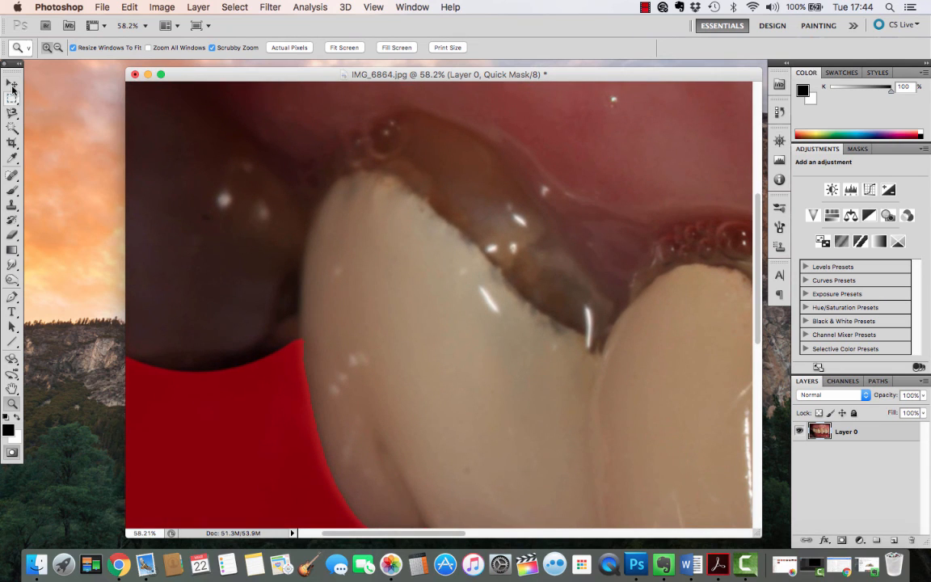
{"action": "left_click", "coordinate": [13, 84]}
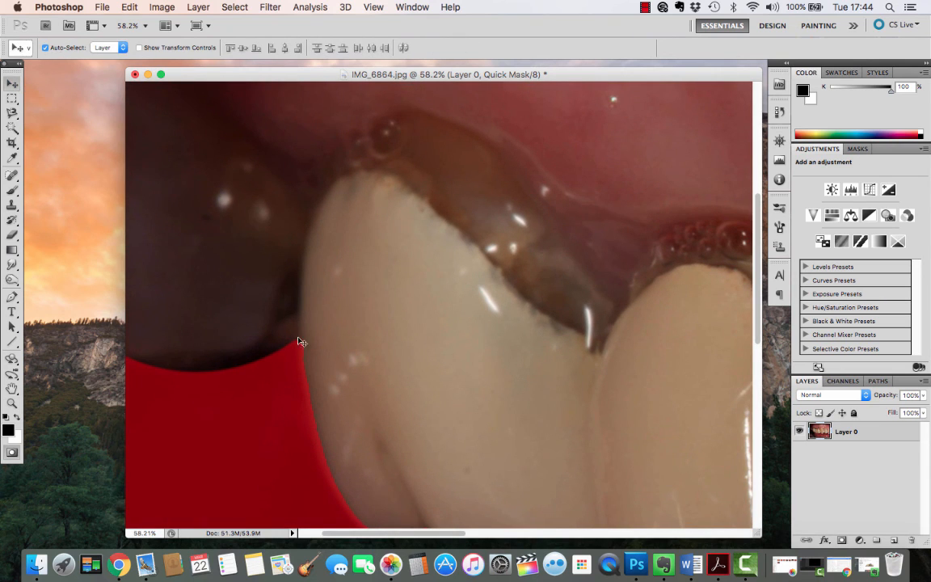
{"action": "scroll", "coordinate": [422, 518], "scroll_direction": "left", "scroll_amount": 3}
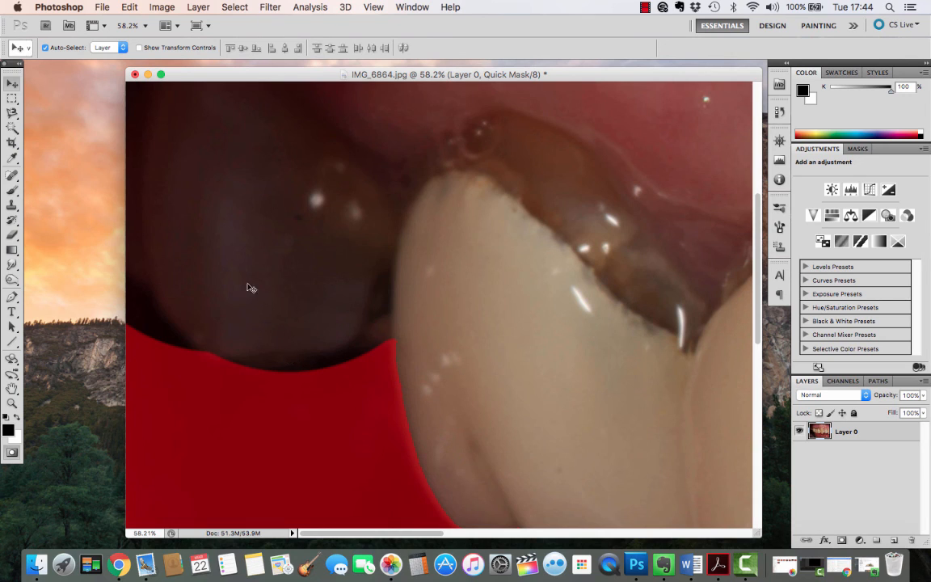
{"action": "left_click", "coordinate": [13, 191]}
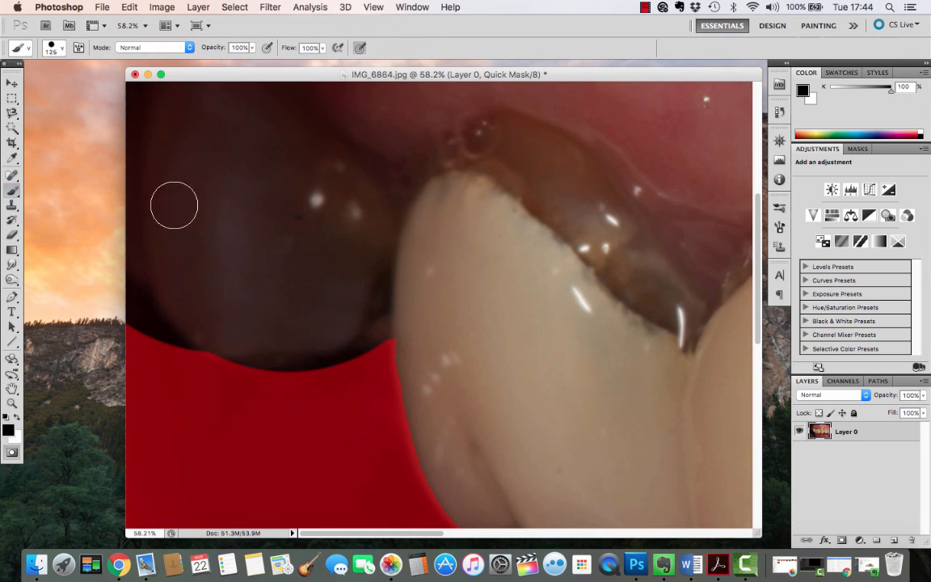
{"action": "left_click", "coordinate": [60, 50]}
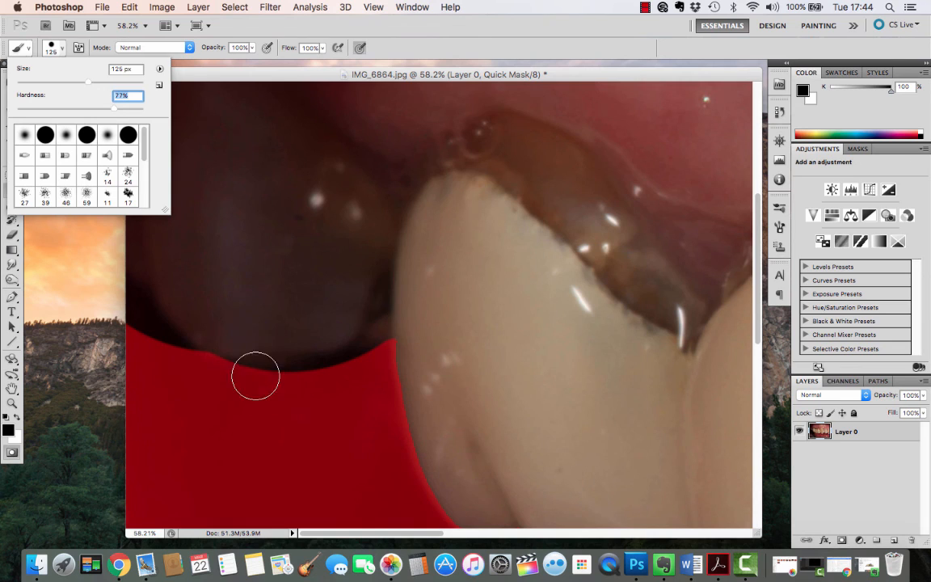
{"action": "key", "text": "Return"}
{"action": "mouse_move", "coordinate": [231, 386]}
{"action": "left_mouse_down"}
{"action": "mouse_move", "coordinate": [247, 378]}
{"action": "mouse_move", "coordinate": [228, 378]}
{"action": "mouse_move", "coordinate": [251, 375]}
{"action": "mouse_move", "coordinate": [312, 389]}
{"action": "mouse_move", "coordinate": [259, 378]}
{"action": "mouse_move", "coordinate": [328, 376]}
{"action": "mouse_move", "coordinate": [375, 362]}
{"action": "mouse_move", "coordinate": [363, 370]}
{"action": "left_mouse_up"}
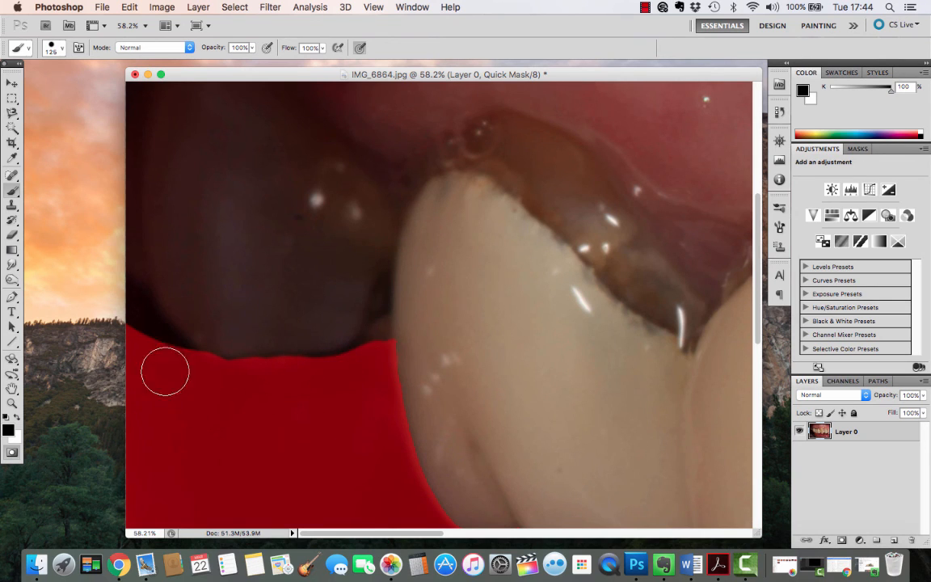
{"action": "mouse_move", "coordinate": [162, 350]}
{"action": "left_mouse_down"}
{"action": "mouse_move", "coordinate": [127, 313]}
{"action": "mouse_move", "coordinate": [176, 361]}
{"action": "left_mouse_up"}
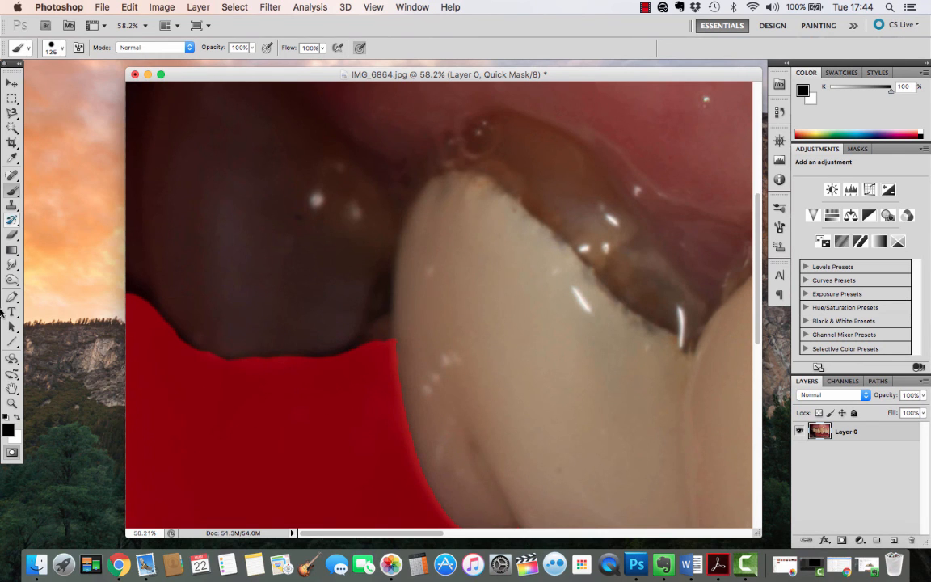
Convert the quick mask into a selection and apply it to Layer 0 as a layer mask
{"action": "left_click", "coordinate": [13, 404]}
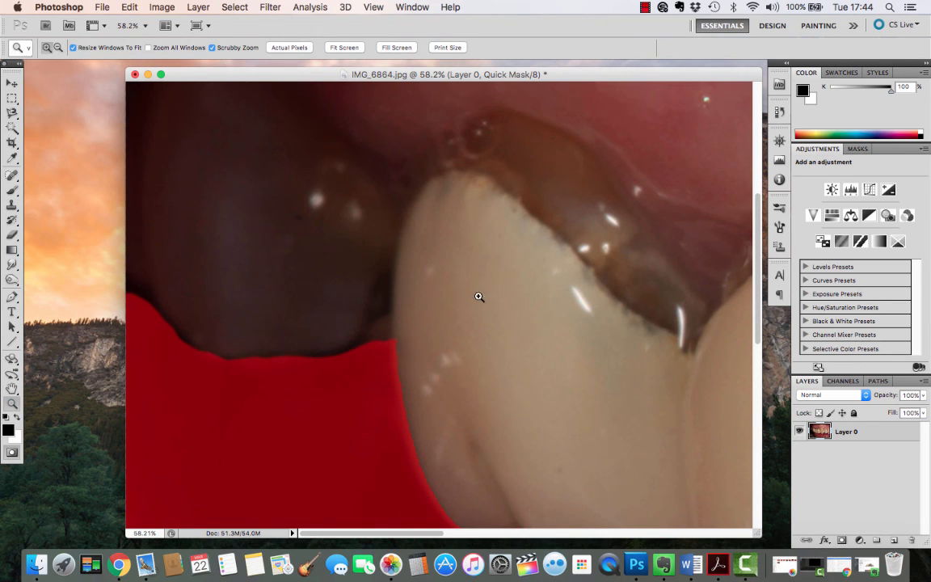
{"action": "left_click_drag", "start_coordinate": [478, 296], "coordinate": [409, 307]}
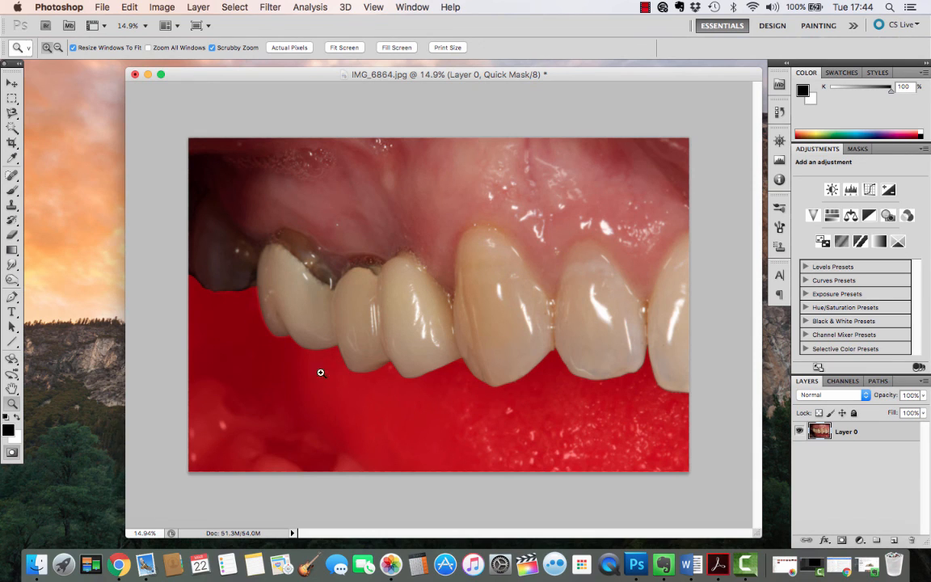
{"action": "left_click", "coordinate": [12, 453]}
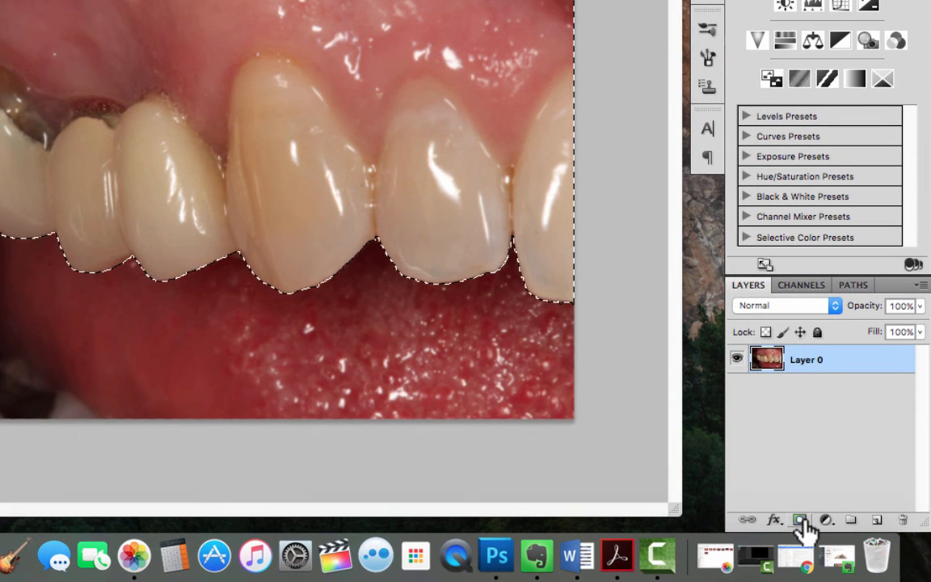
{"action": "left_click", "coordinate": [800, 521]}
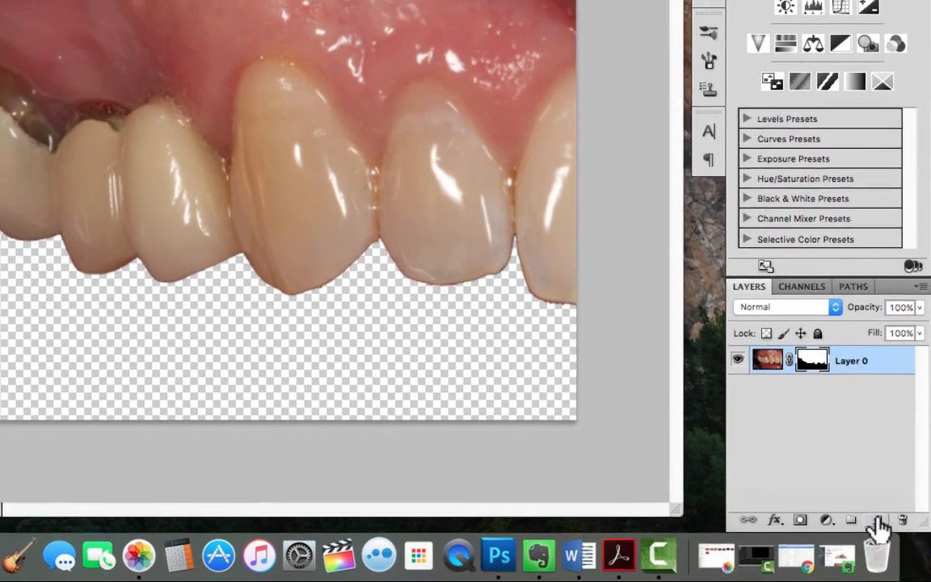
Add a new layer beneath Layer 0 and fill it with black at 100% opacity
{"action": "left_click", "coordinate": [895, 540]}
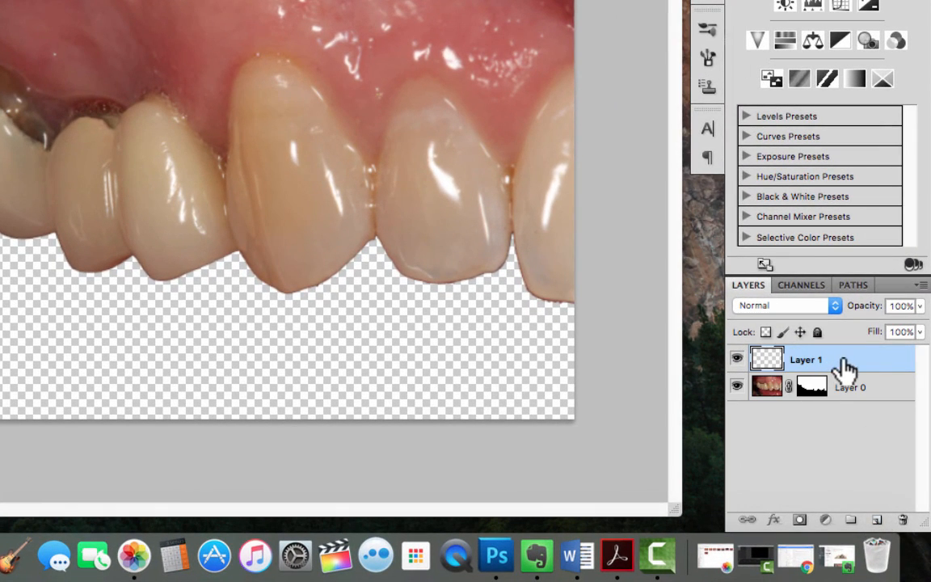
{"action": "left_click_drag", "start_coordinate": [846, 370], "coordinate": [828, 411]}
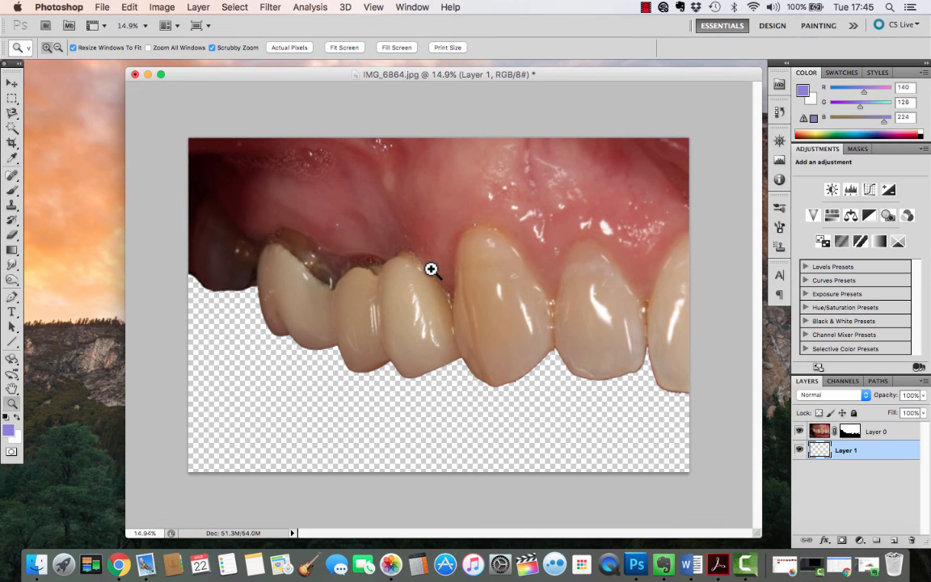
{"action": "key", "text": "shift+BackSpace"}
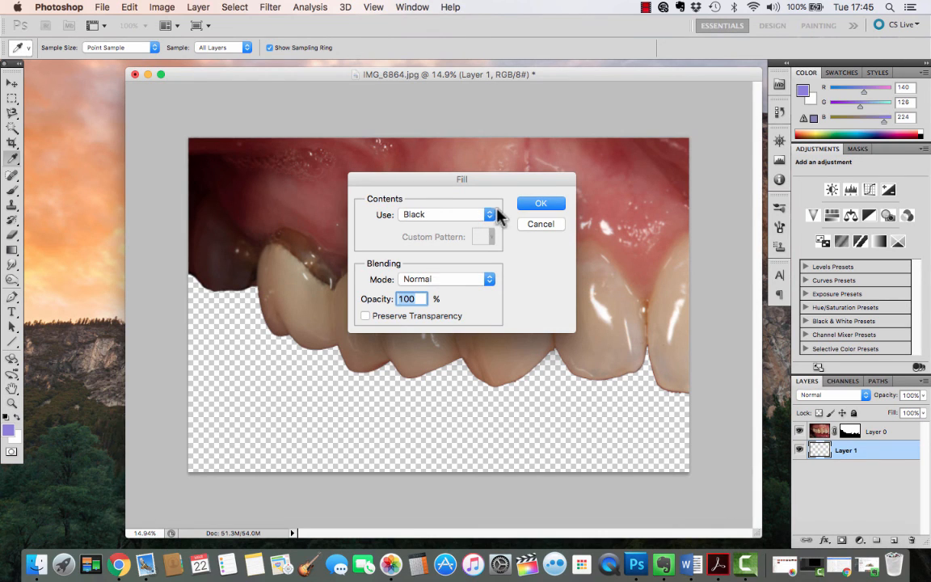
{"action": "left_click", "coordinate": [540, 205]}
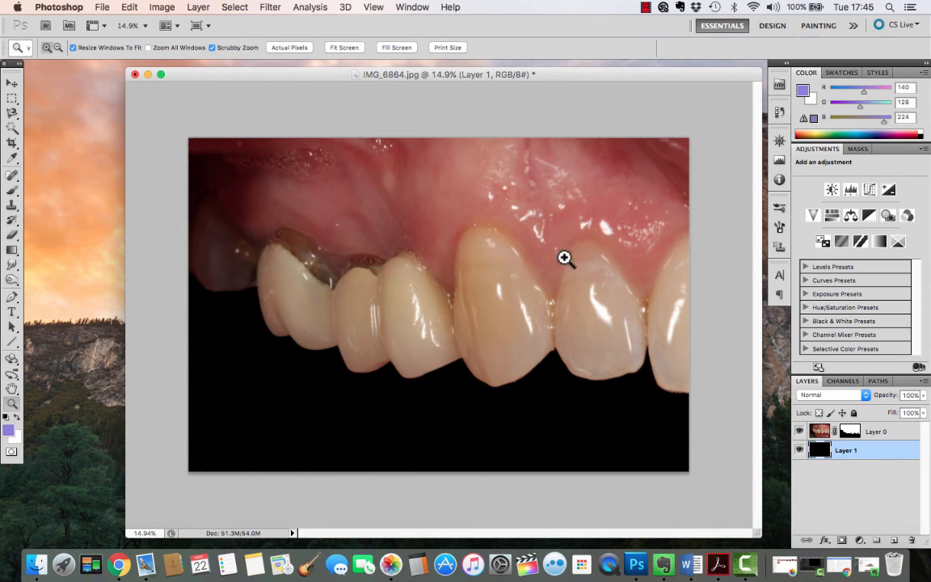
{"action": "left_click", "coordinate": [131, 8]}
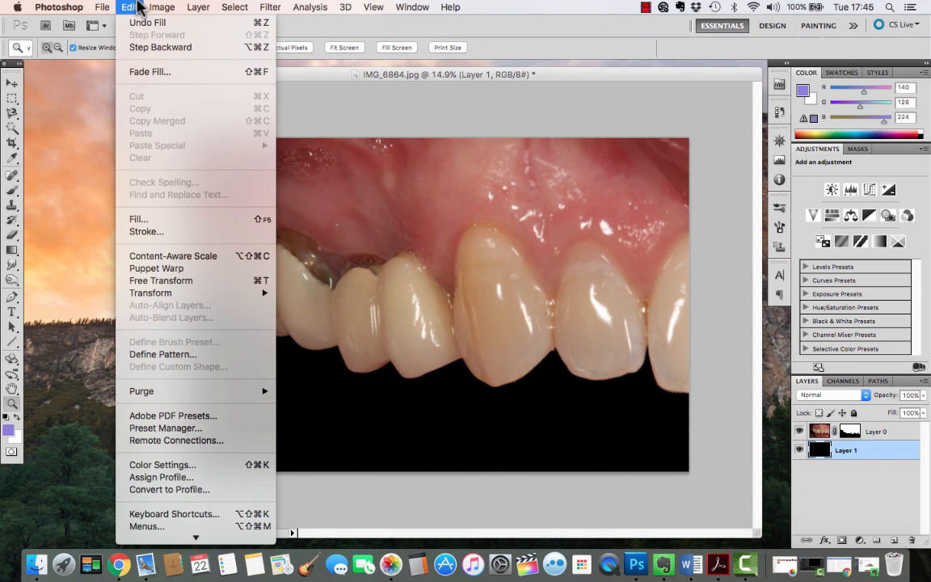
{"action": "mouse_move", "coordinate": [157, 5]}
{"action": "left_click", "coordinate": [674, 404]}
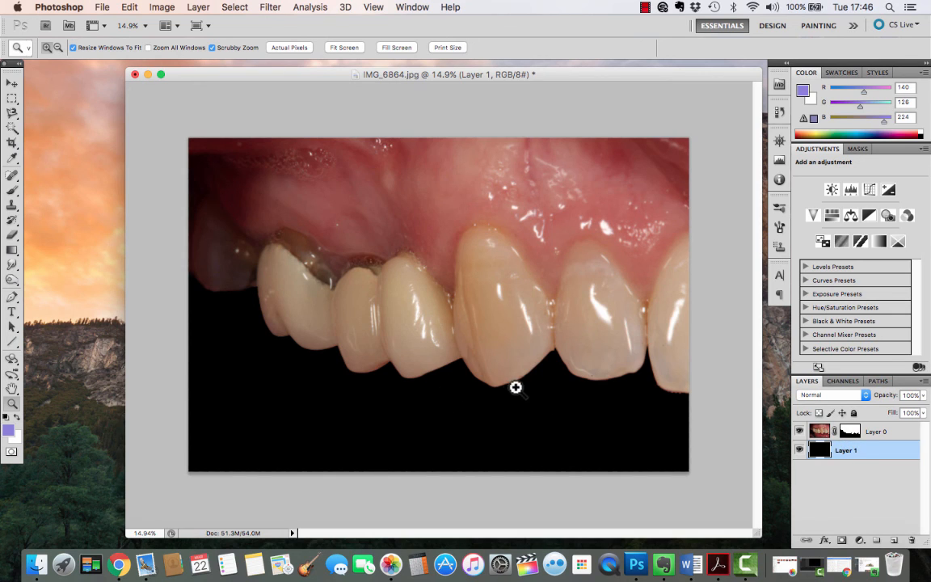
Paint black on Layer 0's mask over the pink speck below the canine, using a 70 px brush at 67% hardness
{"action": "left_click", "coordinate": [848, 431]}
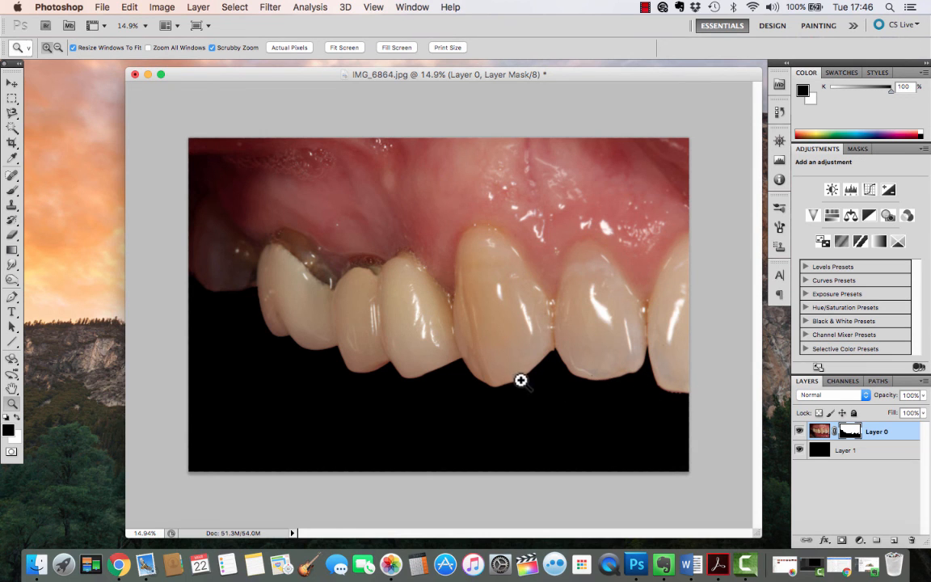
{"action": "left_click_drag", "start_coordinate": [521, 380], "coordinate": [584, 404]}
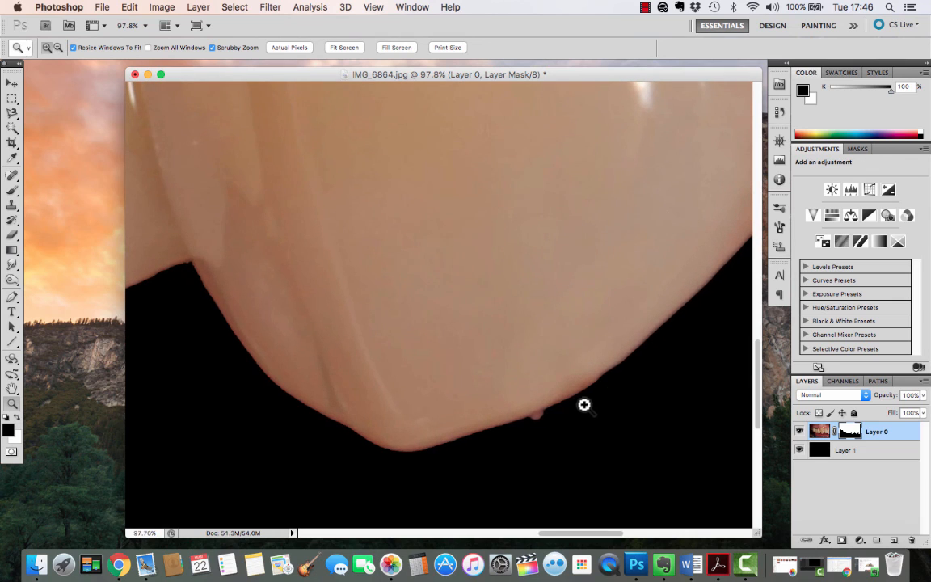
{"action": "left_click", "coordinate": [13, 191]}
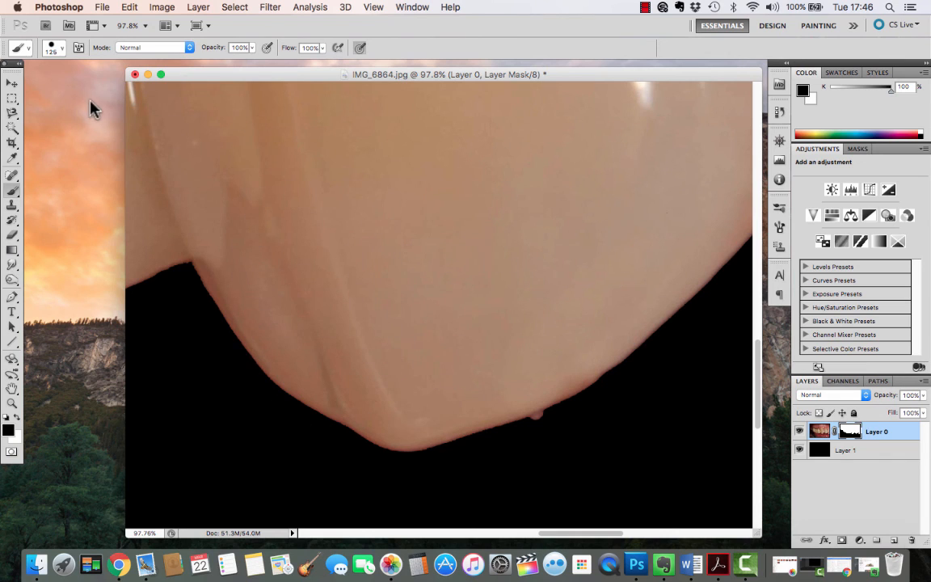
{"action": "key", "text": "bracketleft"}
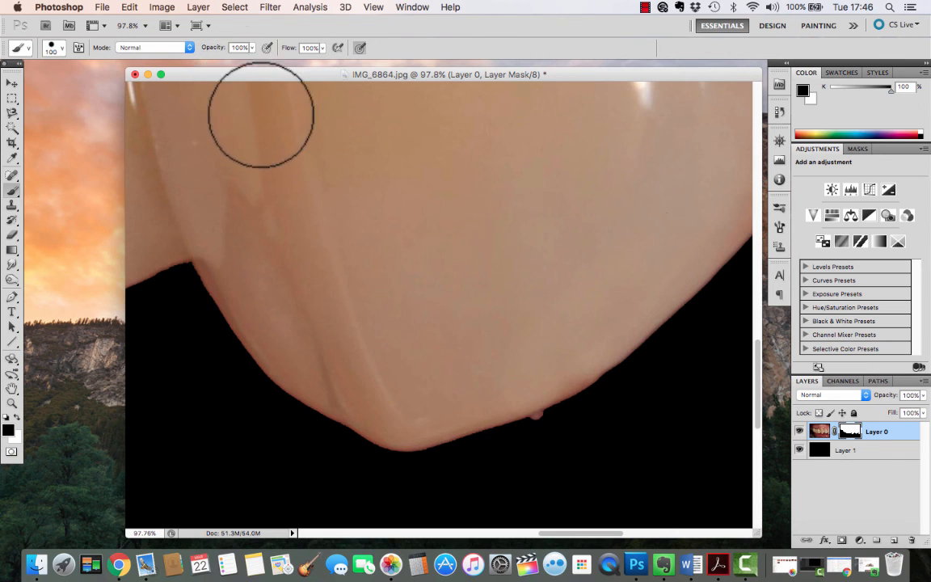
{"action": "key", "text": "bracketleft"}
{"action": "key", "text": "bracketleft"}
{"action": "key", "text": "bracketleft"}
{"action": "left_click", "coordinate": [63, 49]}
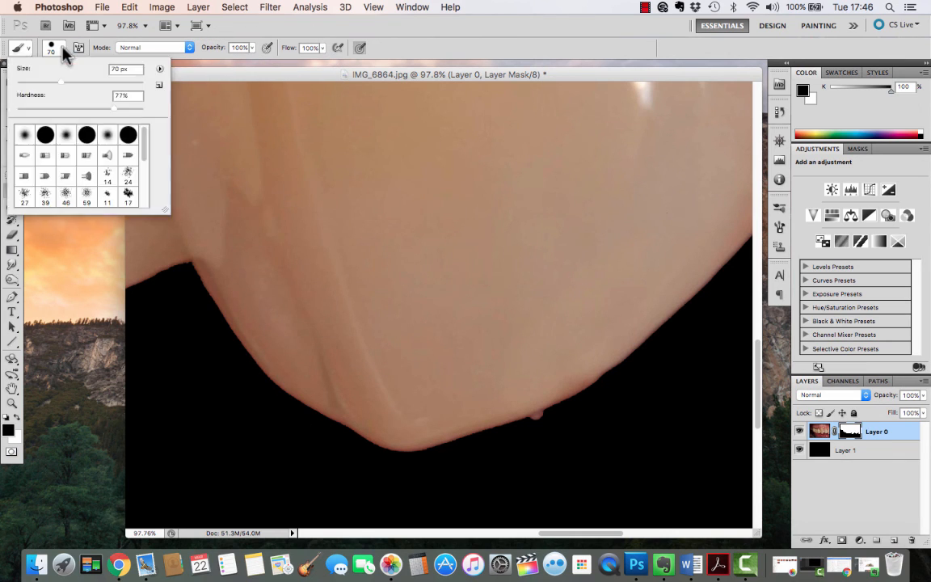
{"action": "left_click", "coordinate": [90, 107]}
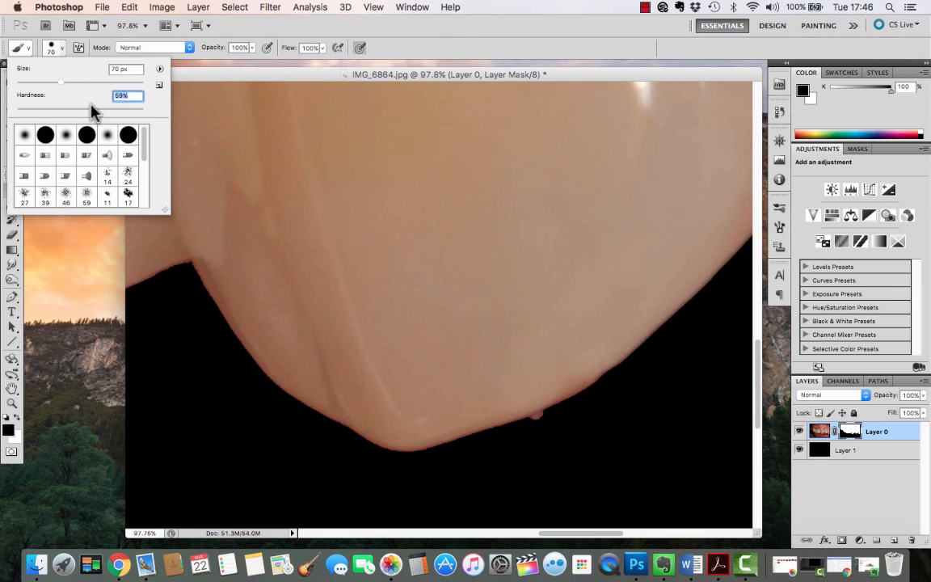
{"action": "left_click_drag", "start_coordinate": [100, 105], "coordinate": [102, 107]}
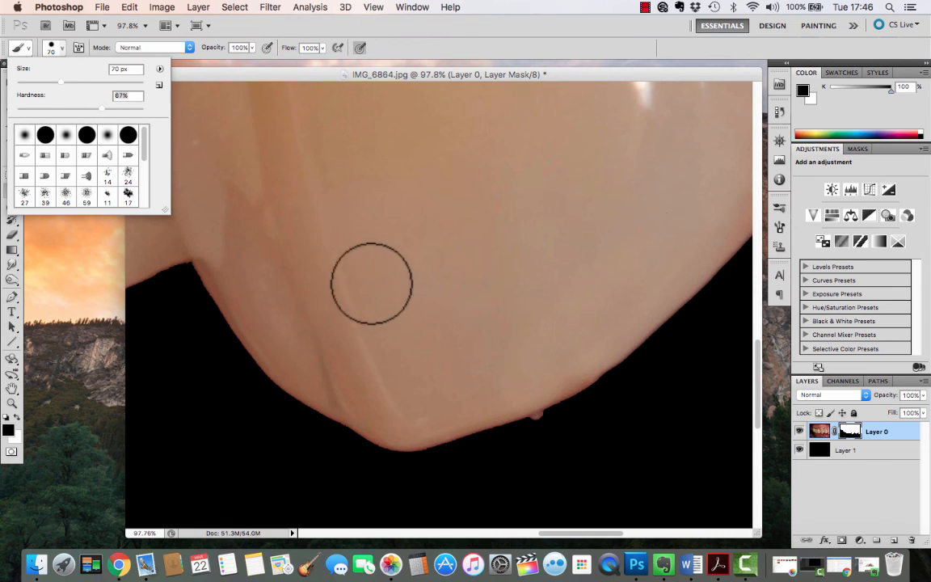
{"action": "left_click", "coordinate": [548, 437]}
{"action": "mouse_move", "coordinate": [548, 437]}
{"action": "left_mouse_down"}
{"action": "mouse_move", "coordinate": [536, 439]}
{"action": "mouse_move", "coordinate": [551, 432]}
{"action": "left_mouse_up"}
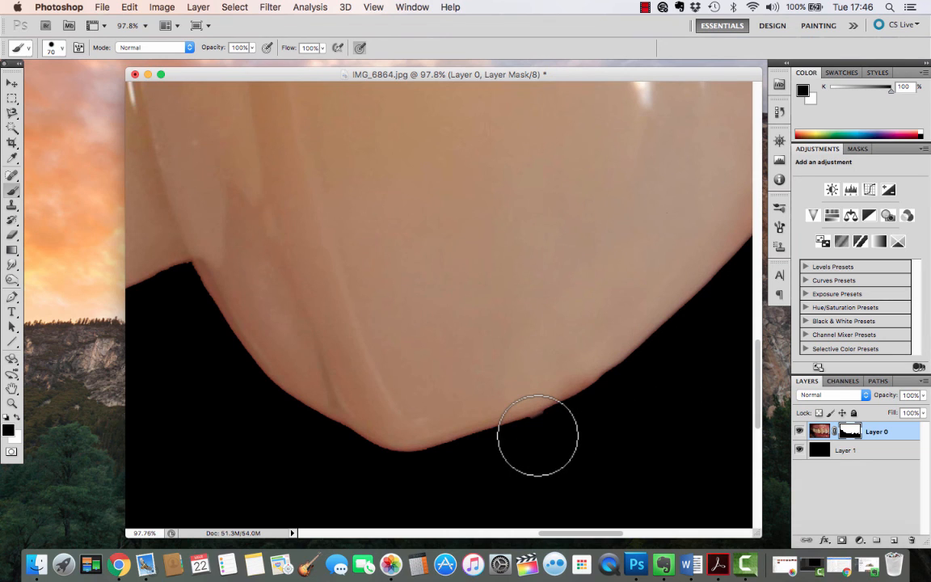
{"action": "left_click_drag", "start_coordinate": [538, 435], "coordinate": [557, 426]}
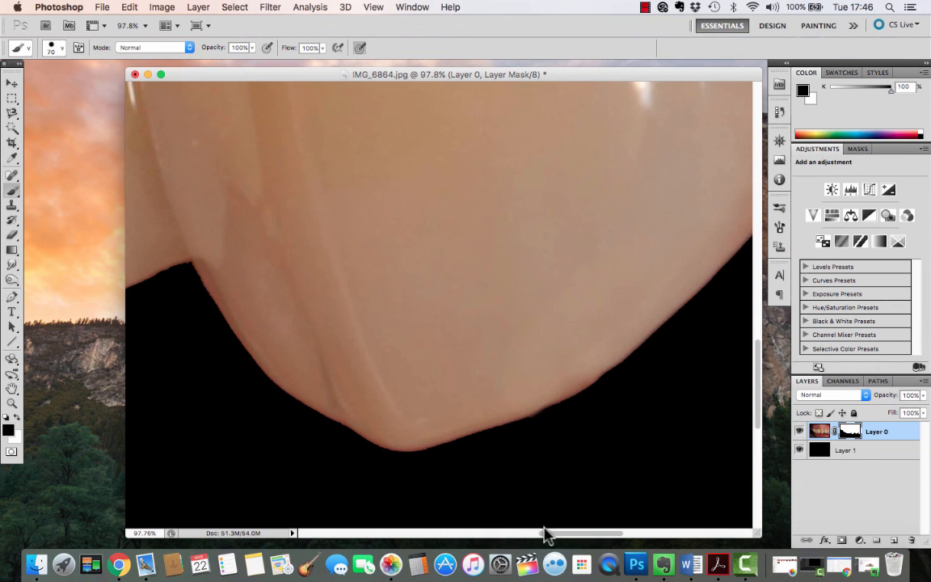
Paint black on the layer mask over the small bumps along the lower edge of the frontmost tooth
{"action": "left_click_drag", "start_coordinate": [546, 534], "coordinate": [685, 522]}
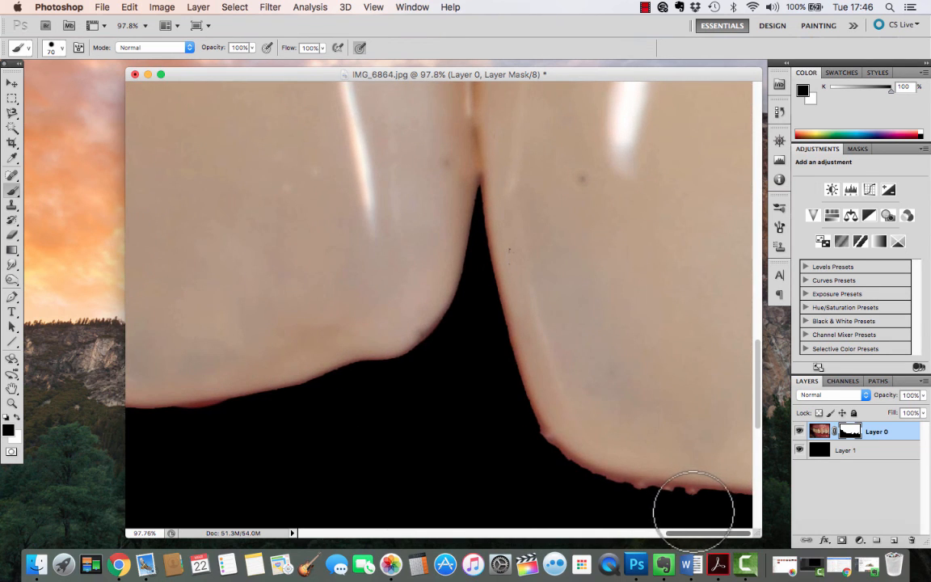
{"action": "mouse_move", "coordinate": [670, 508]}
{"action": "left_mouse_down"}
{"action": "mouse_move", "coordinate": [700, 502]}
{"action": "mouse_move", "coordinate": [598, 493]}
{"action": "mouse_move", "coordinate": [541, 456]}
{"action": "left_mouse_up"}
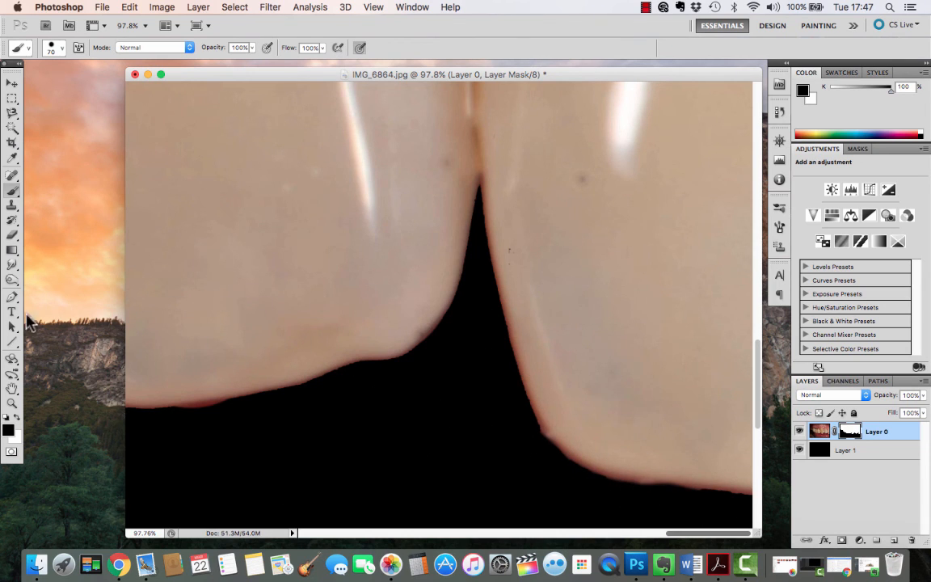
Erase the layer mask along the frontmost tooth's lower edge with a 250 px Eraser at 53% hardness
{"action": "left_click", "coordinate": [12, 236]}
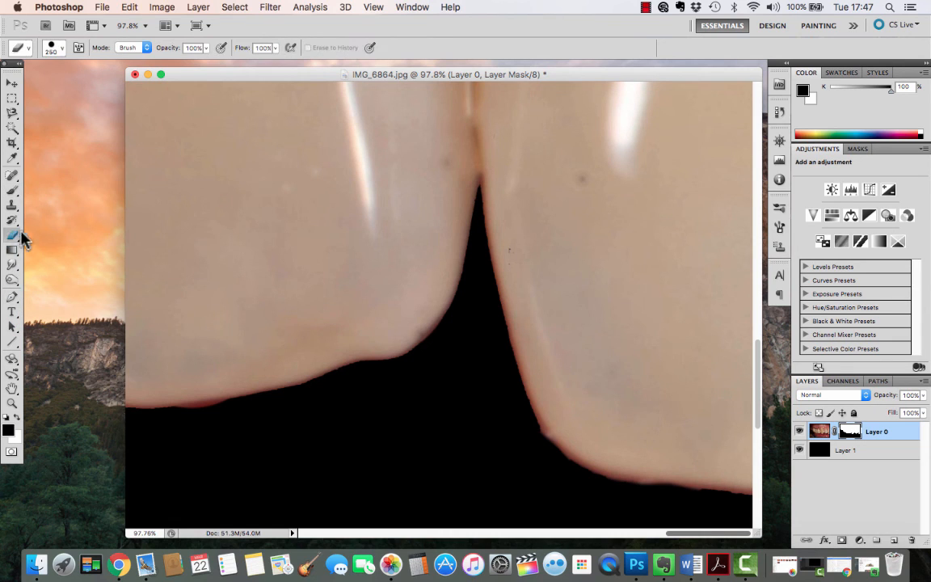
{"action": "left_click", "coordinate": [64, 50]}
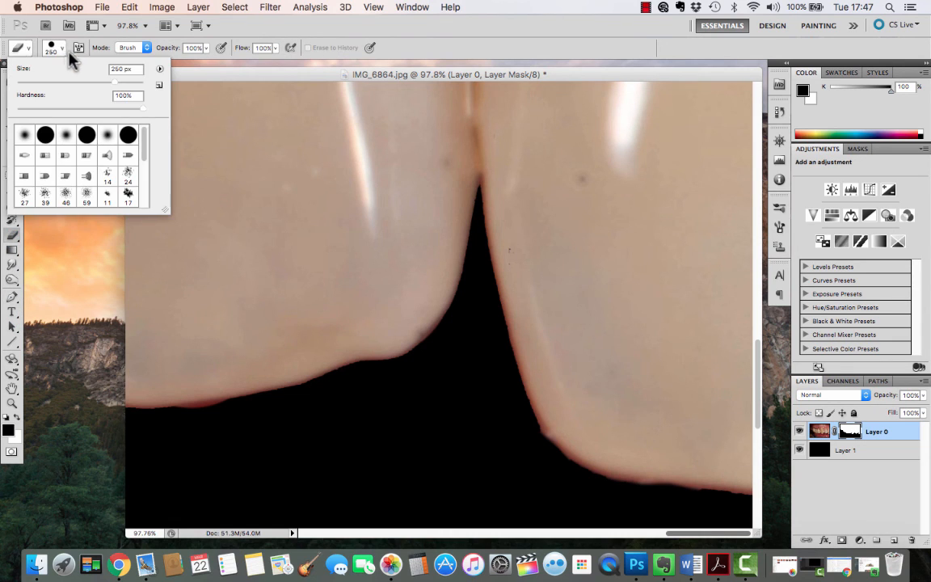
{"action": "left_click", "coordinate": [100, 111]}
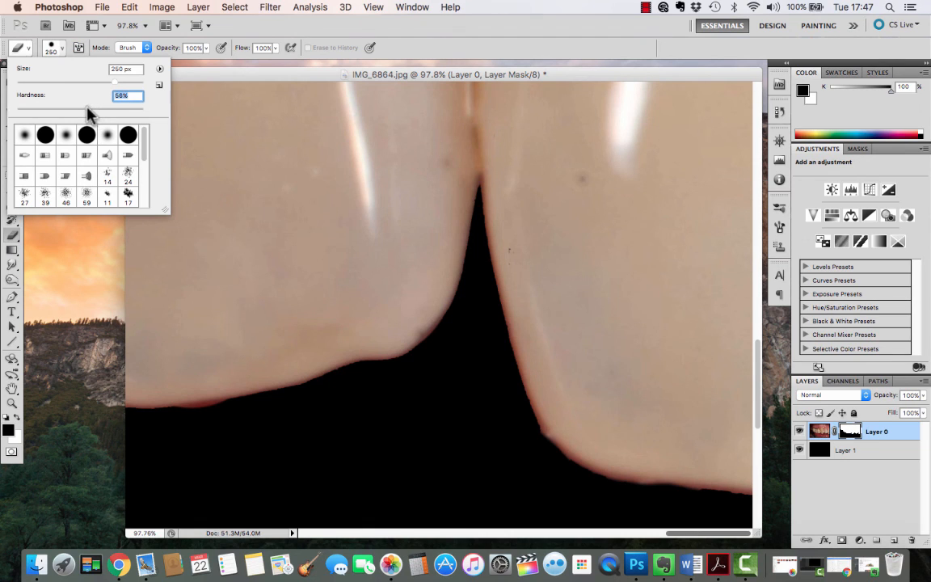
{"action": "left_click_drag", "start_coordinate": [87, 107], "coordinate": [461, 267]}
{"action": "left_click_drag", "start_coordinate": [525, 263], "coordinate": [81, 105]}
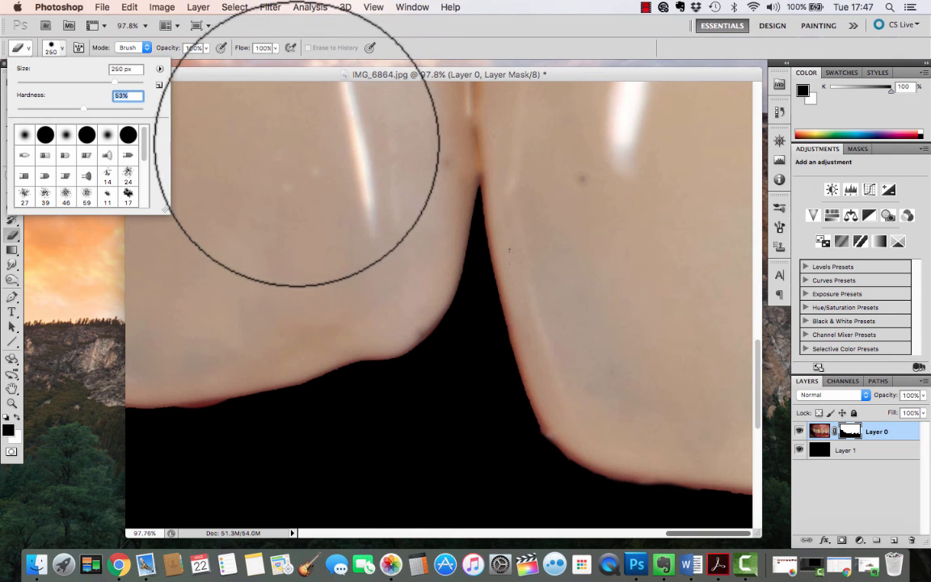
{"action": "left_click", "coordinate": [658, 397]}
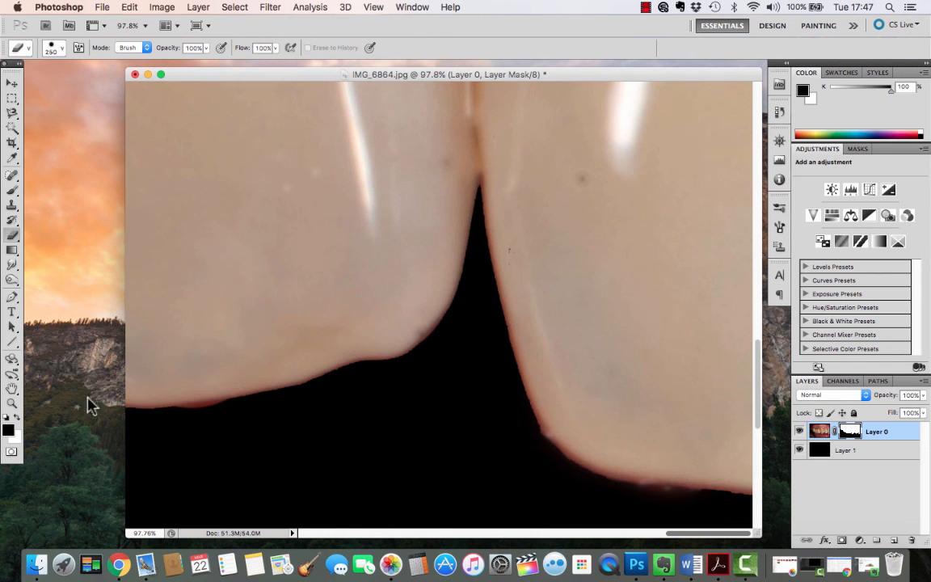
{"action": "left_click", "coordinate": [11, 402]}
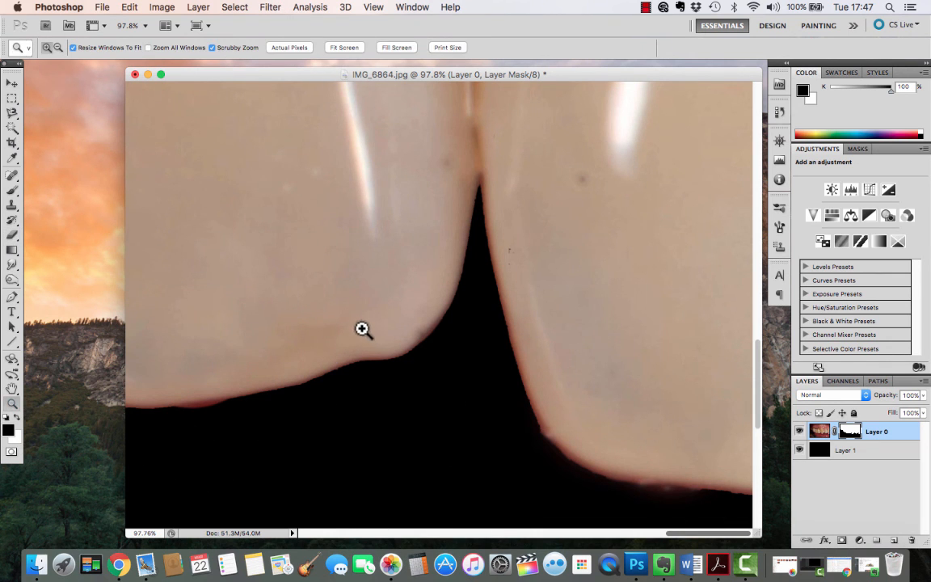
{"action": "left_click_drag", "start_coordinate": [360, 328], "coordinate": [307, 393]}
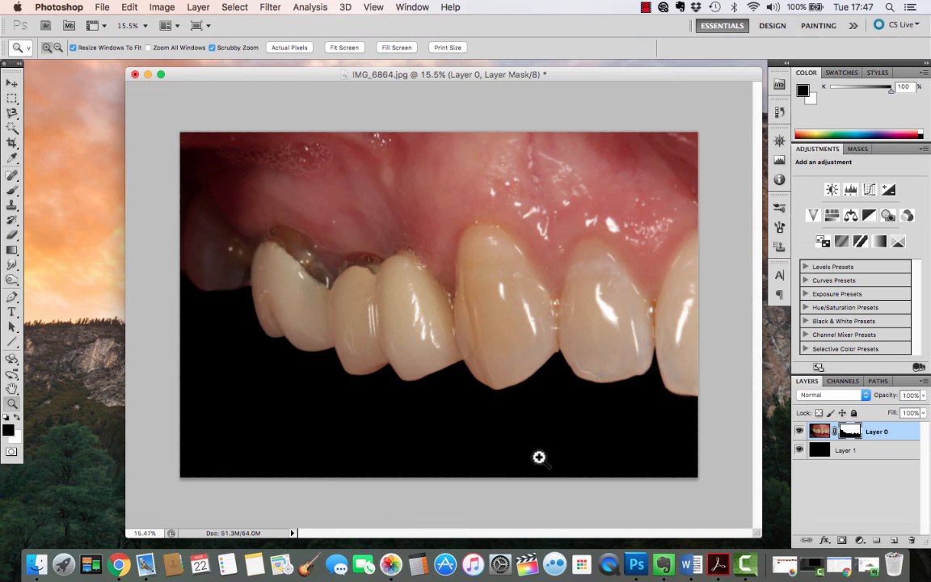
{"action": "left_click", "coordinate": [105, 6]}
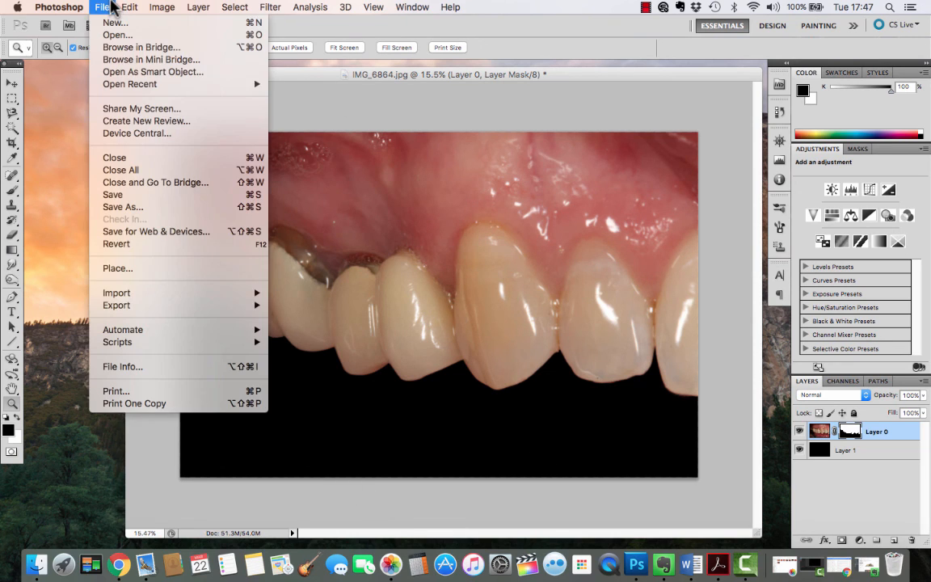
{"action": "left_click", "coordinate": [129, 196]}
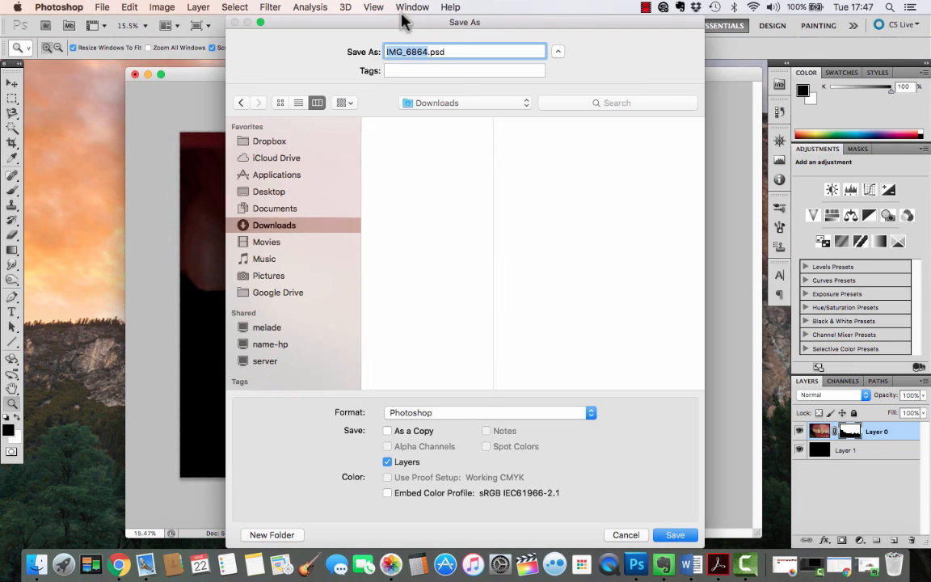
{"action": "left_click", "coordinate": [505, 414]}
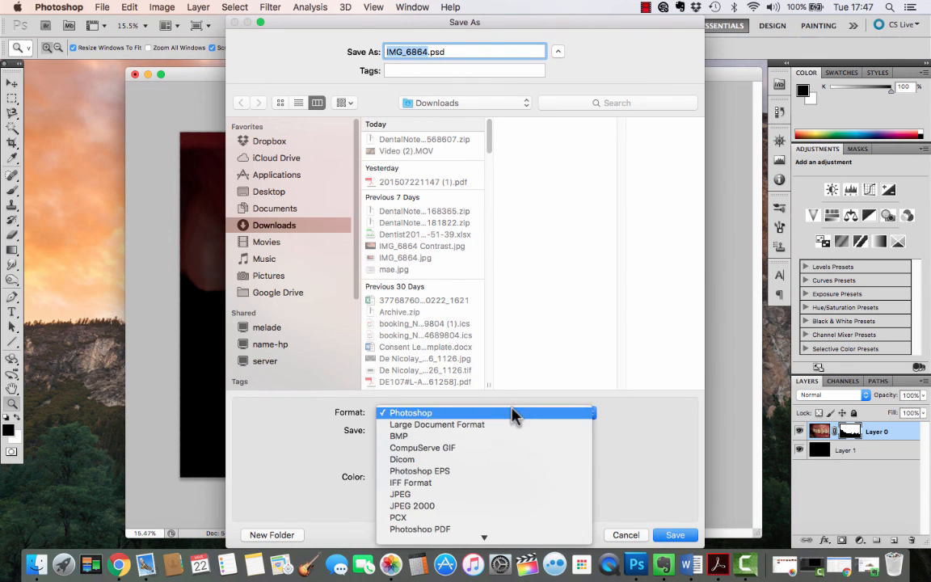
{"action": "left_click", "coordinate": [431, 495]}
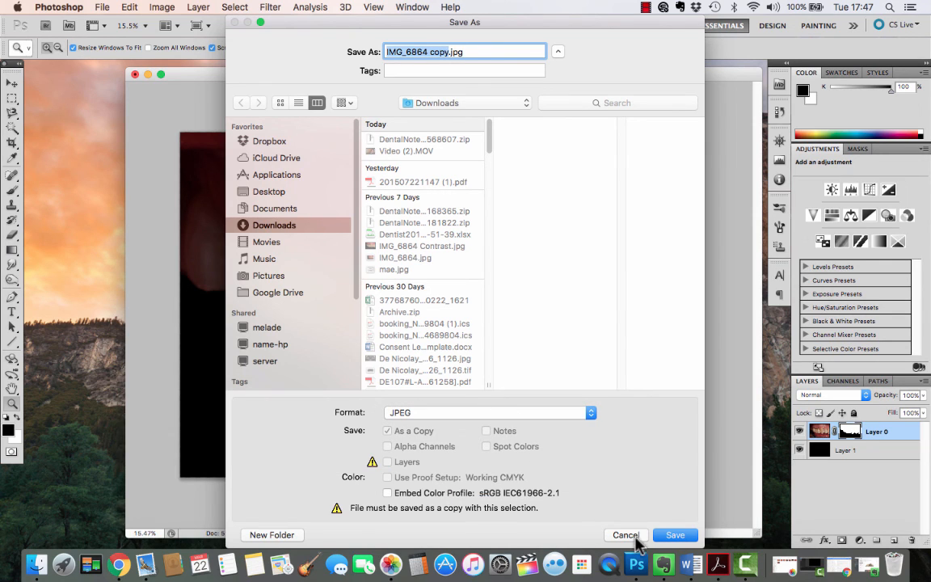
{"action": "left_click", "coordinate": [635, 537]}
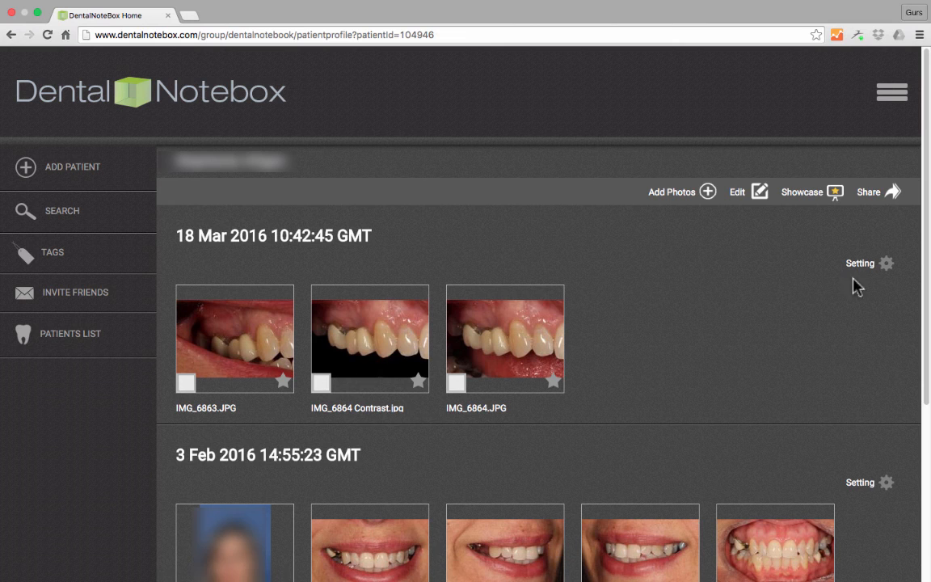
Switch to DentalNotebox, open the 18 Mar 2016 photo set for editing, and view the date picker of the IMG_6864 Contrast photo
{"action": "left_click", "coordinate": [887, 265]}
{"action": "left_click", "coordinate": [879, 294]}
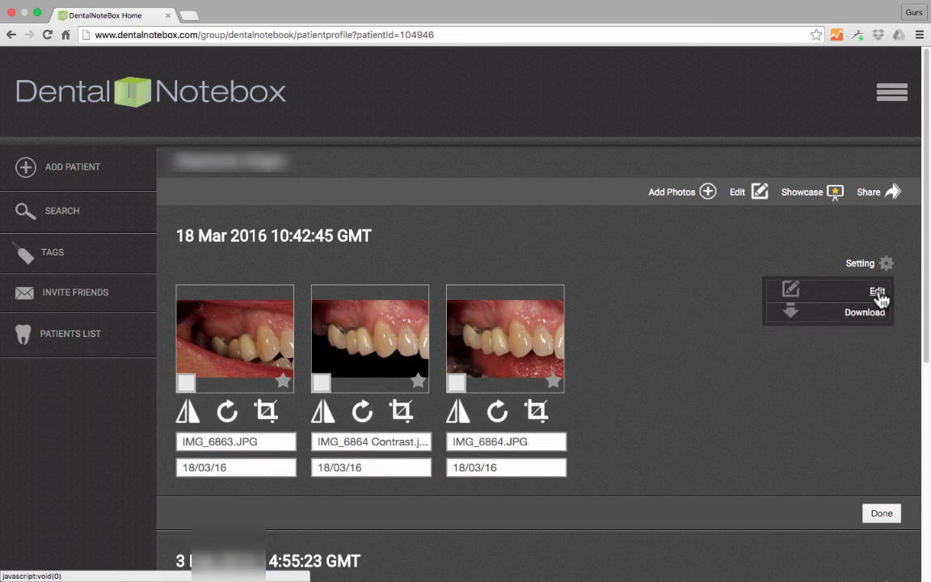
{"action": "left_click", "coordinate": [405, 464]}
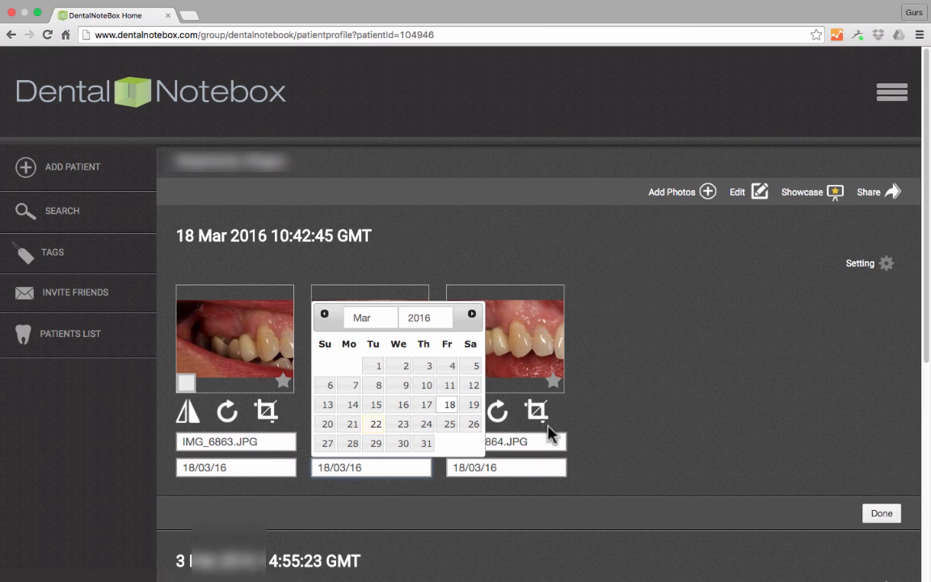
{"action": "left_click", "coordinate": [659, 413]}
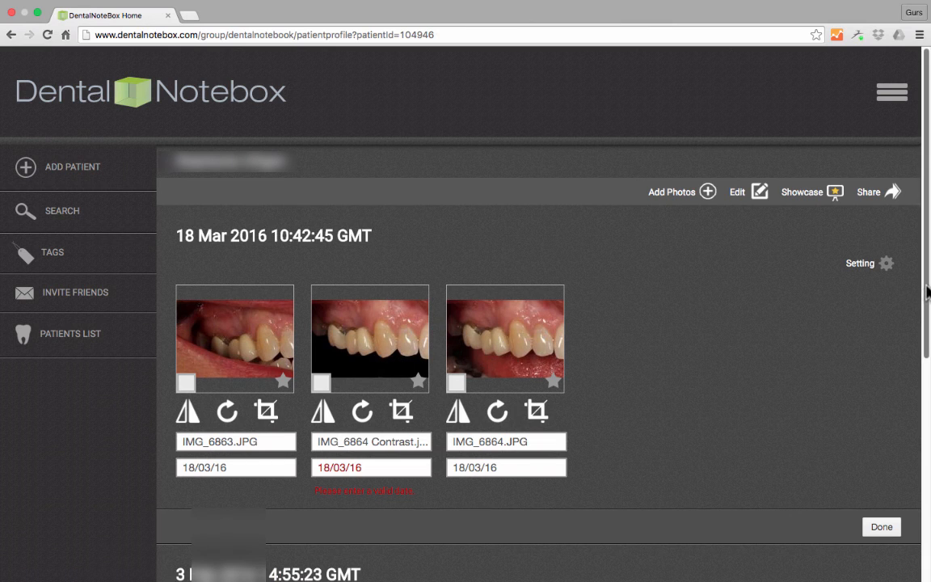
{"action": "mouse_move", "coordinate": [928, 293]}
{"action": "left_mouse_down"}
{"action": "mouse_move", "coordinate": [914, 387]}
{"action": "mouse_move", "coordinate": [923, 287]}
{"action": "left_mouse_up"}
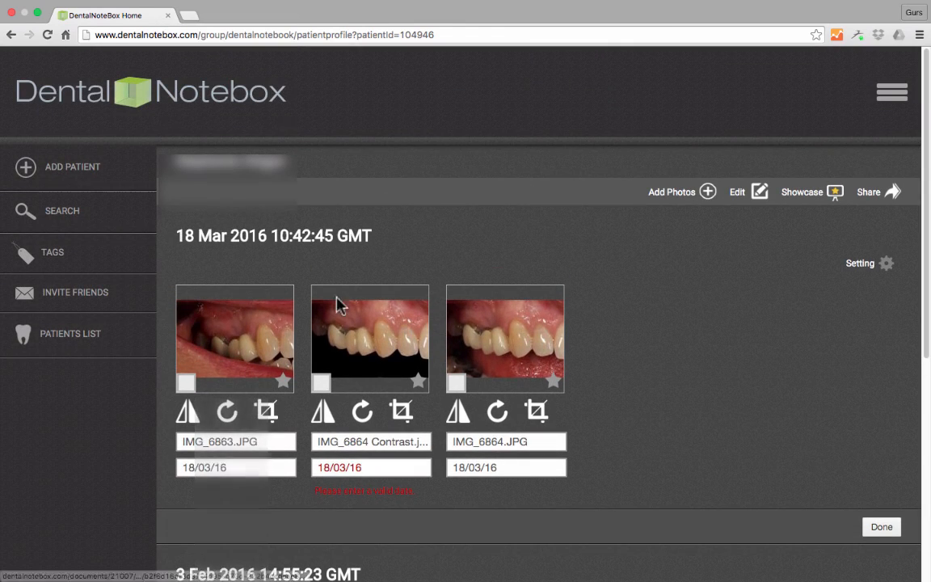